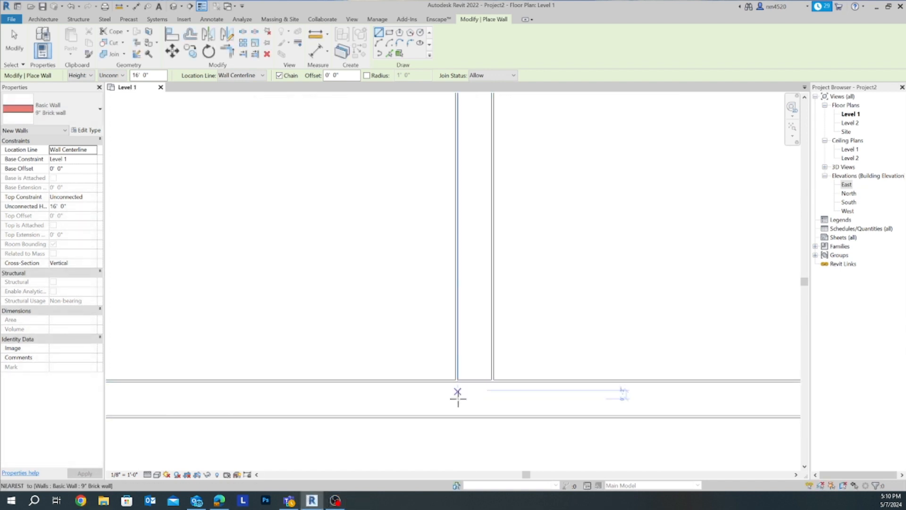
pyautogui.scroll(4, 462, 396)
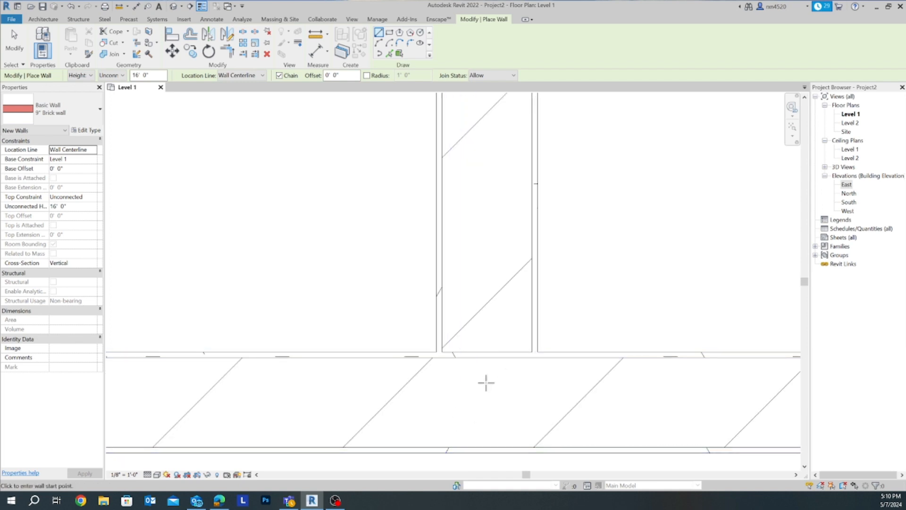
pyautogui.scroll(-2, 492, 389)
pyautogui.scroll(-2, 490, 381)
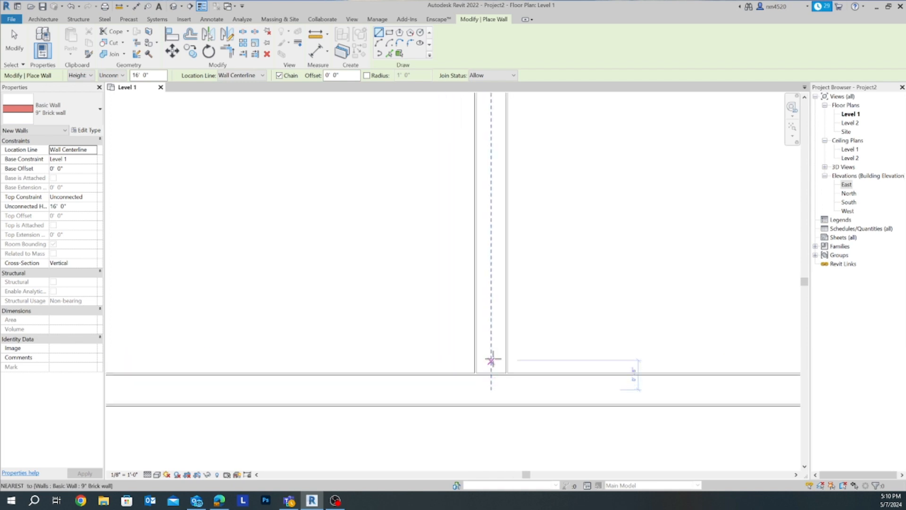
pyautogui.scroll(2, 487, 390)
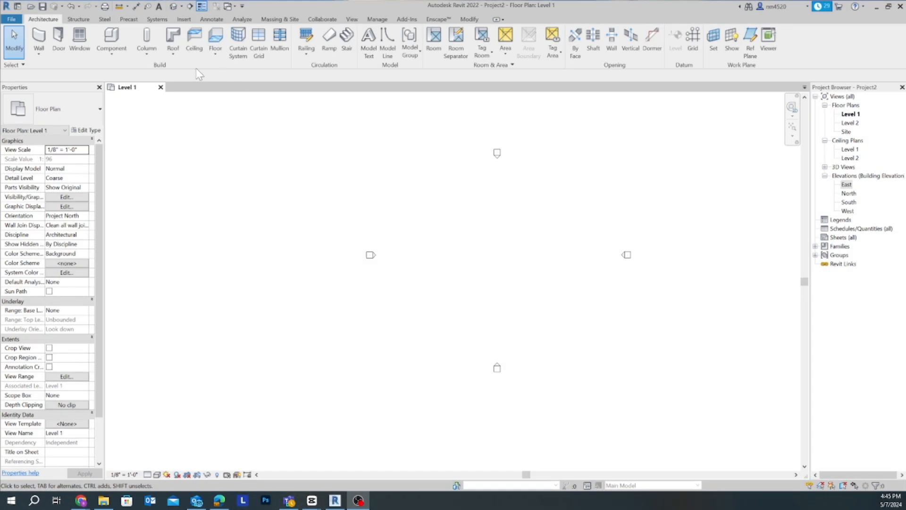
# Step: Start the Wall tool, review the available wall types and choose the Generic - 8" basic wall
pyautogui.click(41, 41)
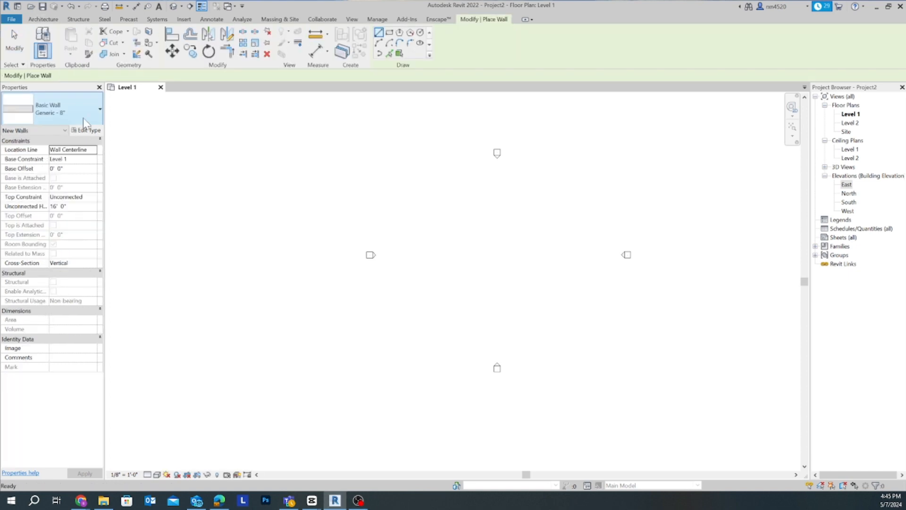
pyautogui.click(66, 109)
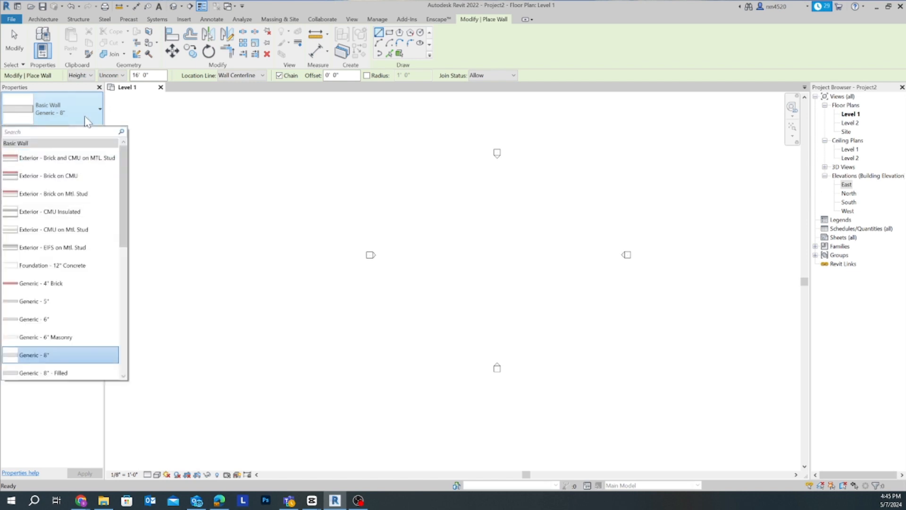
pyautogui.click(143, 119)
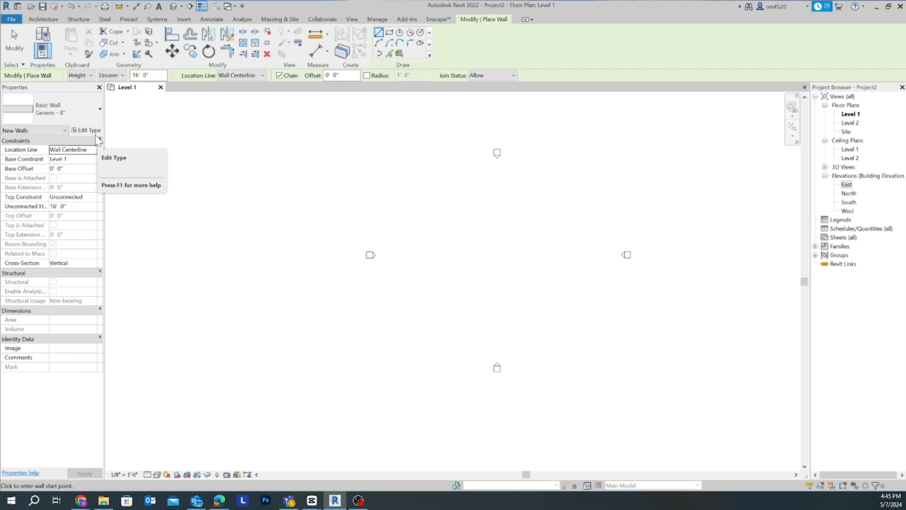
pyautogui.click(98, 110)
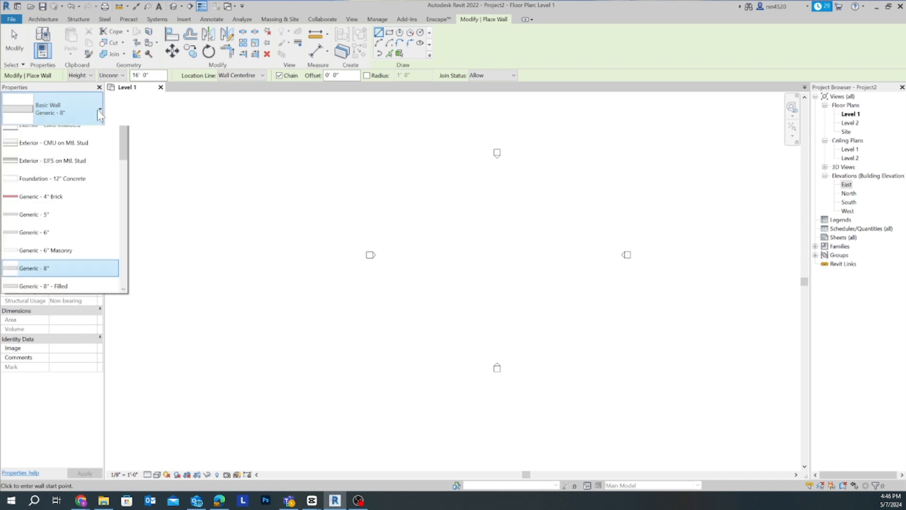
pyautogui.scroll(-1, 58, 258)
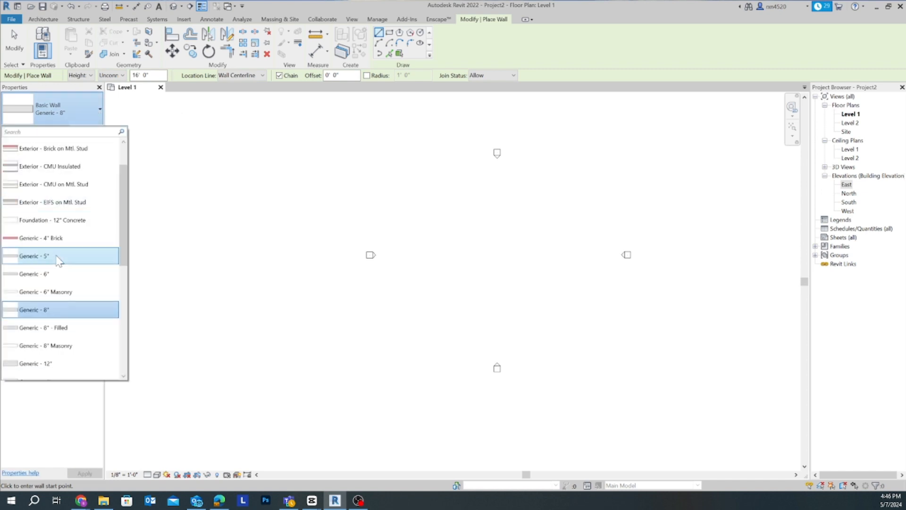
pyautogui.scroll(-2, 63, 270)
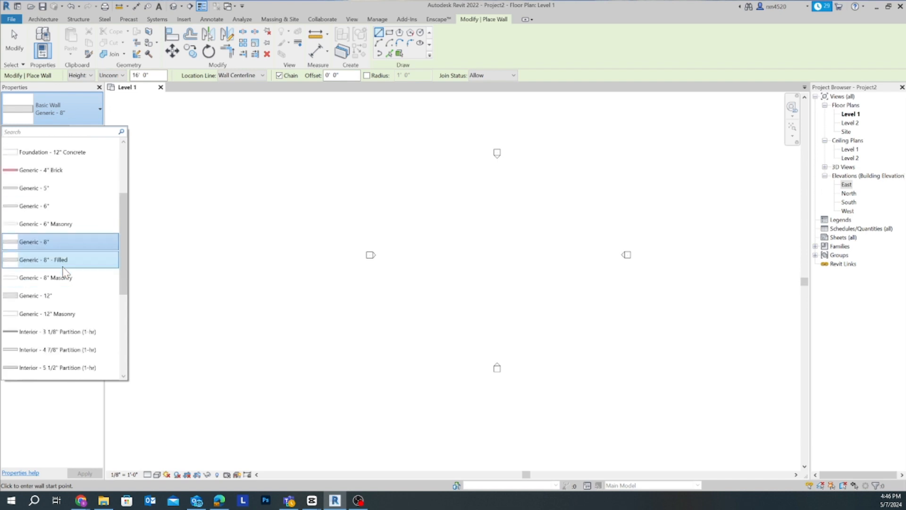
pyautogui.scroll(-2, 62, 270)
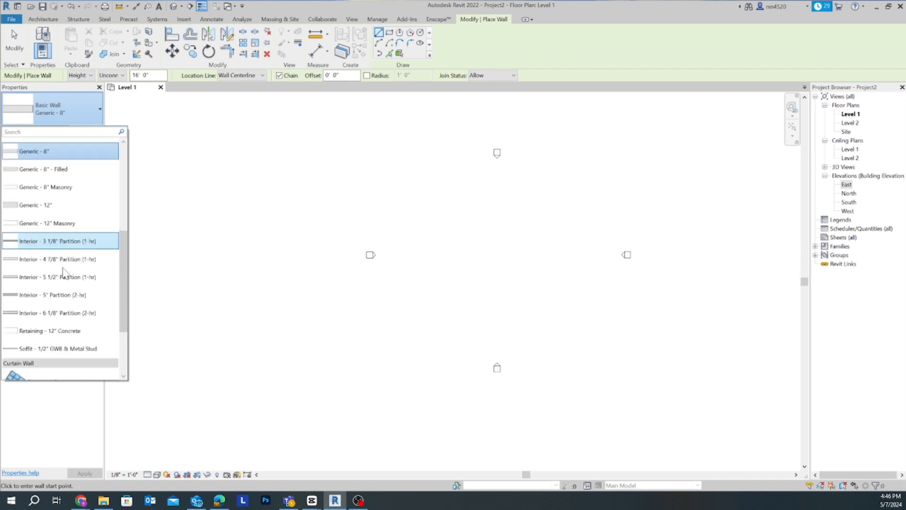
pyautogui.scroll(5, 64, 273)
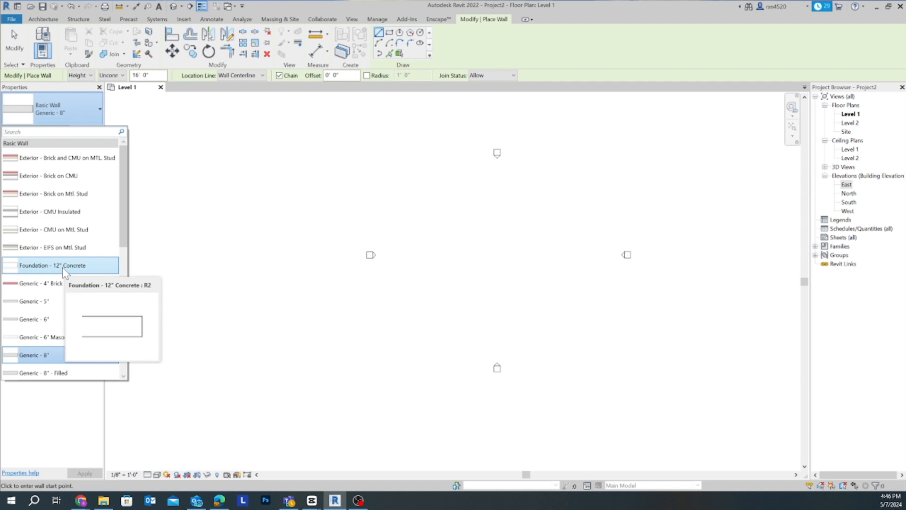
pyautogui.scroll(-2, 66, 277)
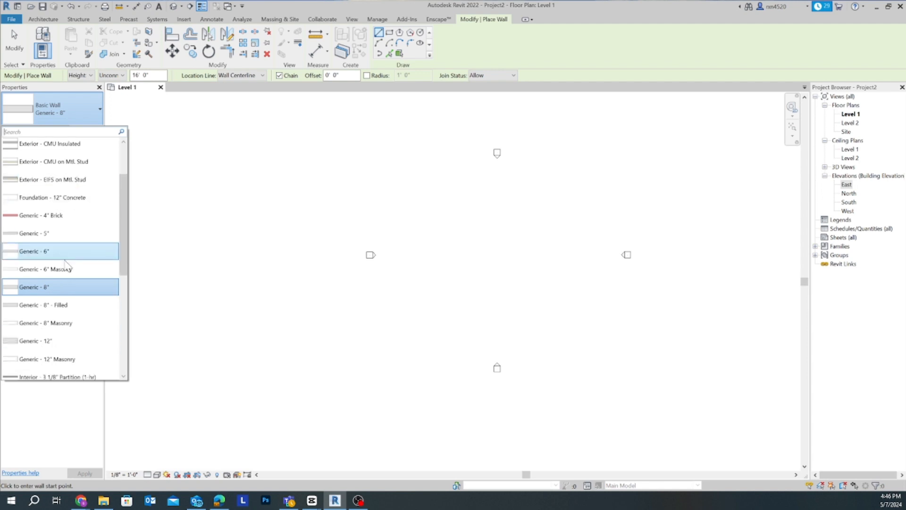
pyautogui.scroll(-3, 68, 279)
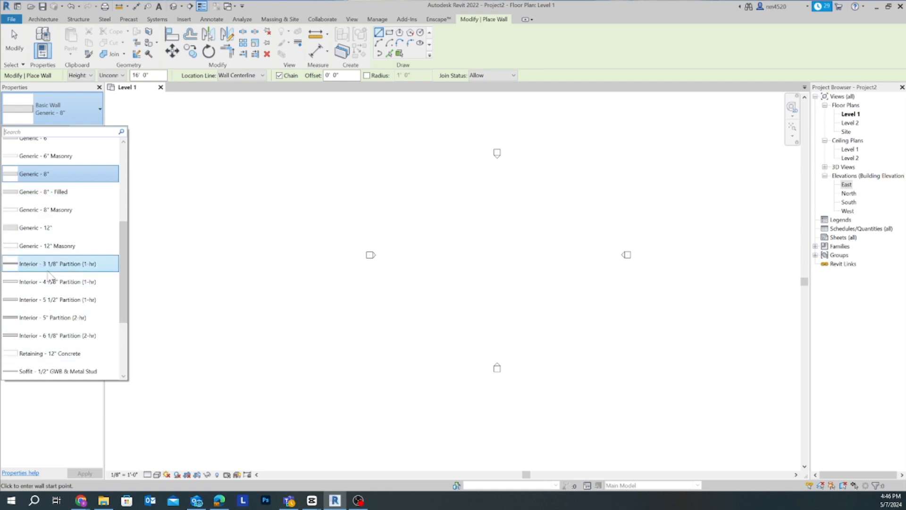
pyautogui.scroll(-2, 52, 276)
pyautogui.scroll(6, 52, 277)
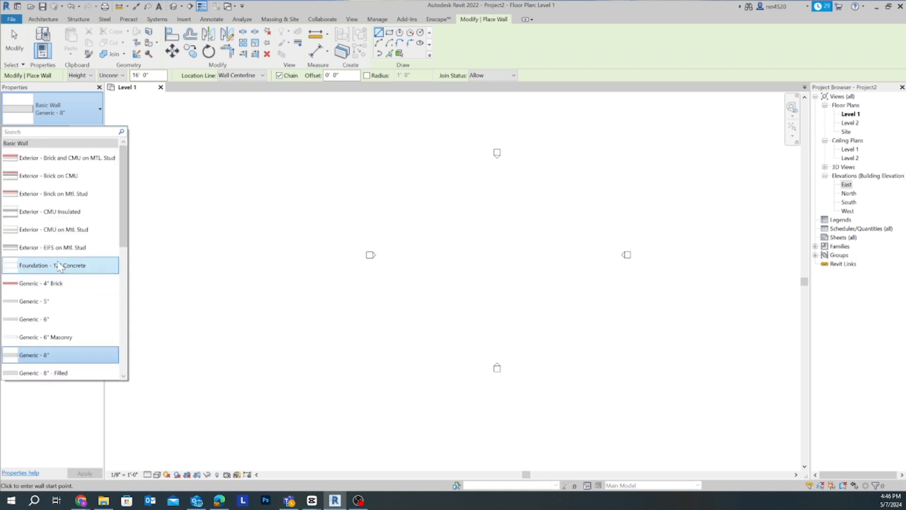
pyautogui.click(61, 359)
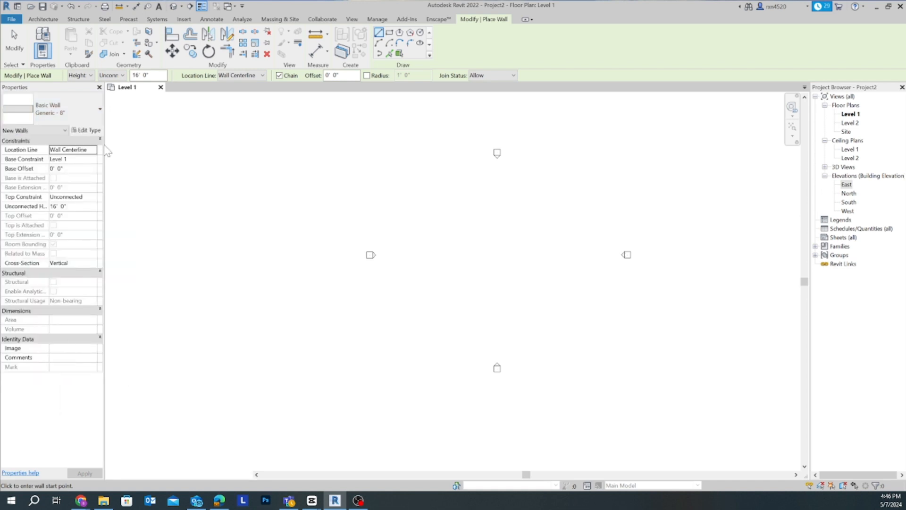
# Step: Duplicate the Generic - 8" wall type under the name 9" Brick wall
pyautogui.click(93, 132)
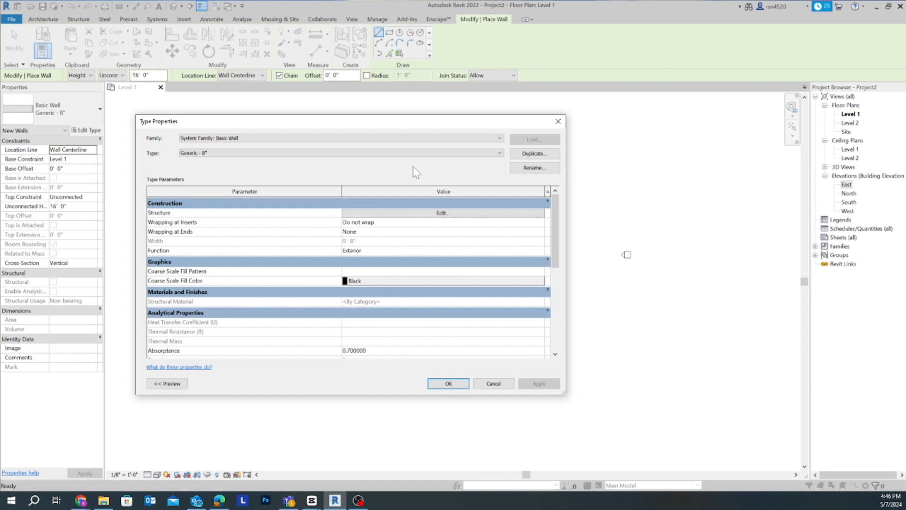
pyautogui.click(530, 154)
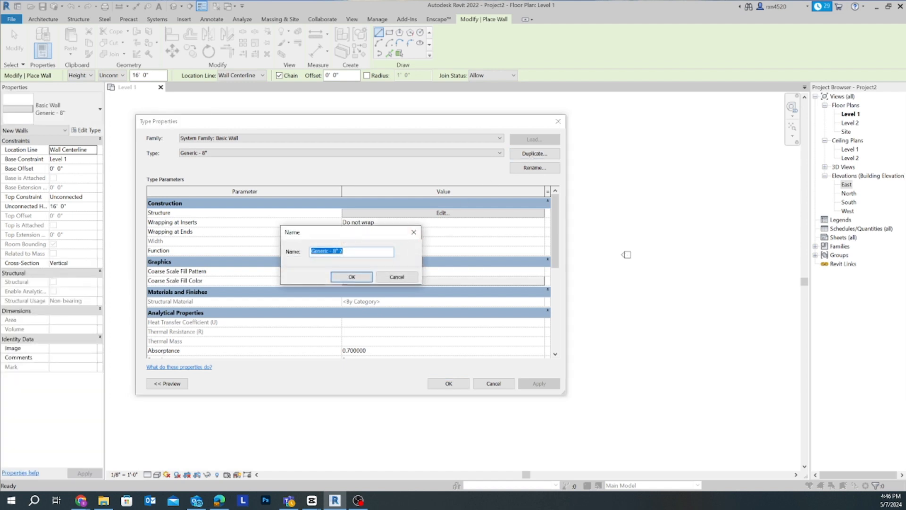
pyautogui.write('9" Brick wall')
pyautogui.click(351, 276)
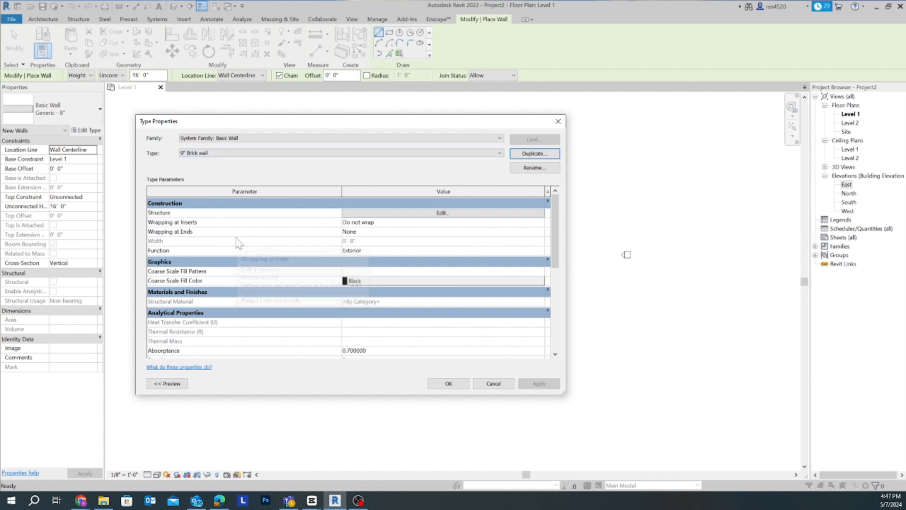
# Step: Set the structure layer's thickness to 9" in the new wall type's assembly
pyautogui.click(354, 243)
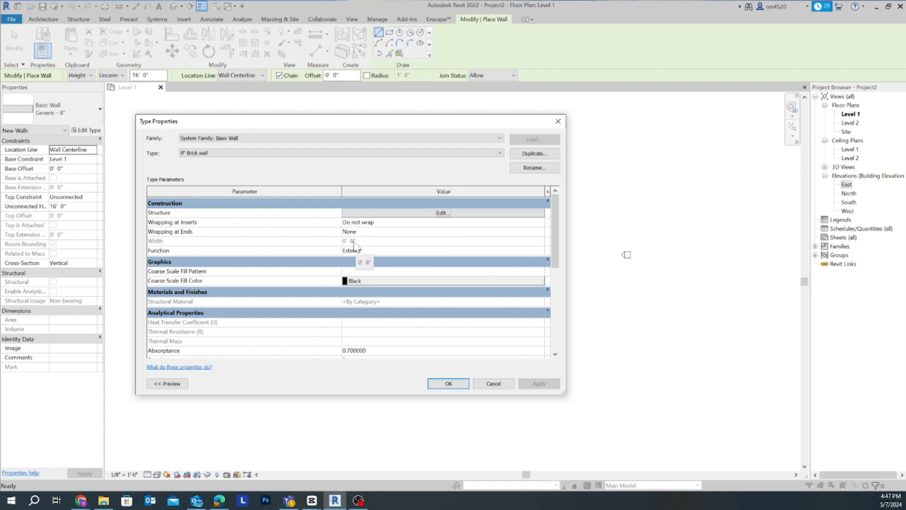
pyautogui.click(373, 214)
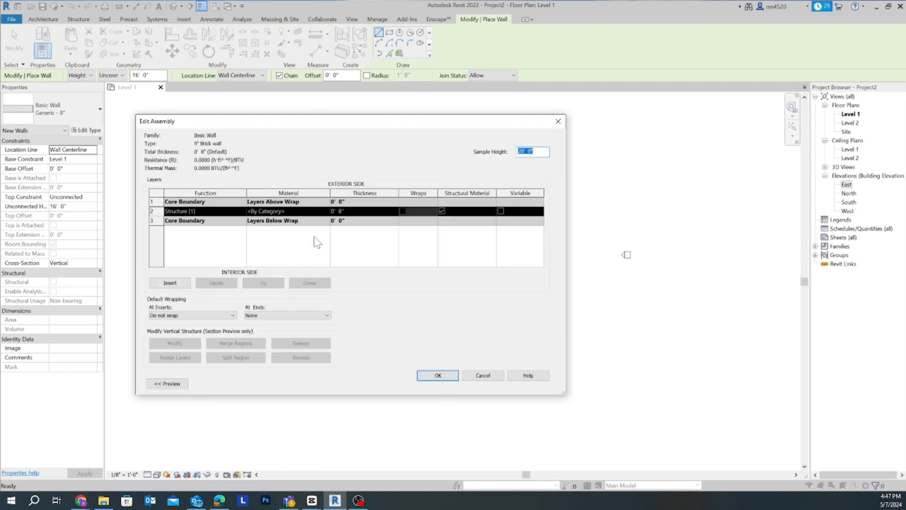
pyautogui.click(342, 211)
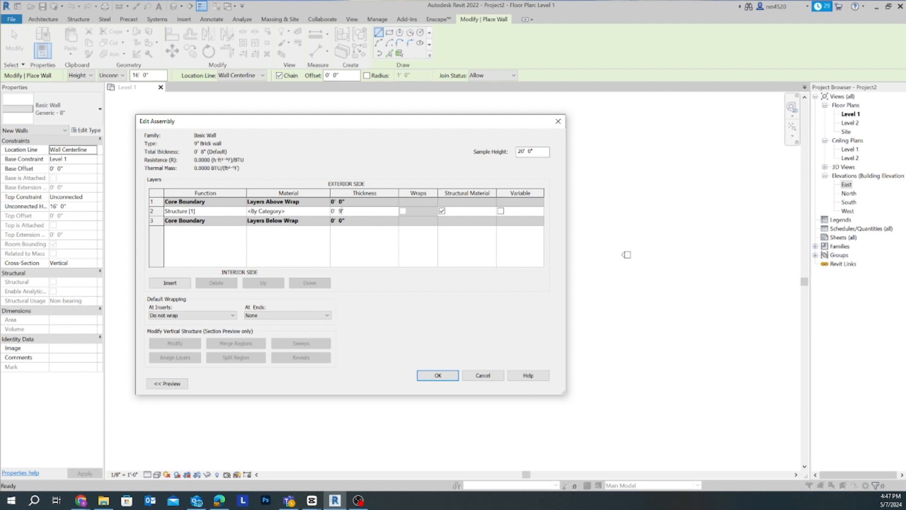
pyautogui.click(440, 376)
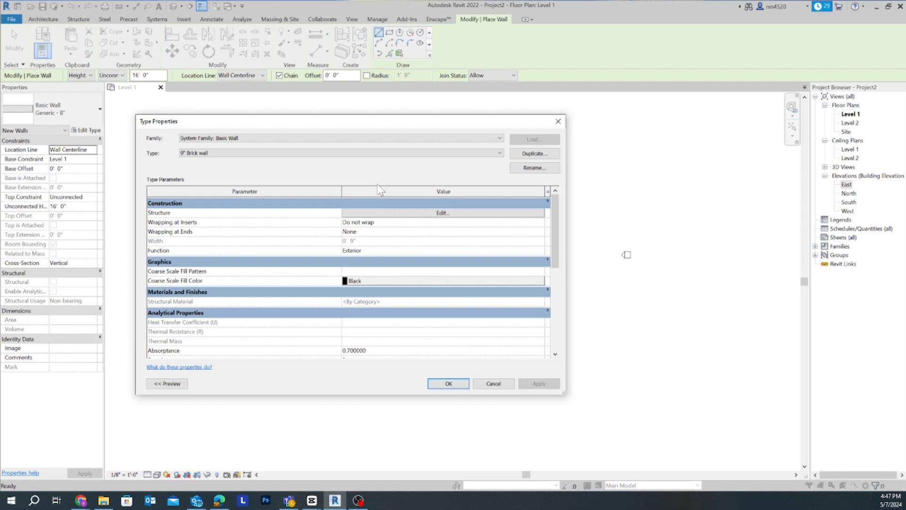
# Step: Reopen the wall's structure with the assembly preview shown and set the structure layer's thickness to 8"
pyautogui.click(400, 215)
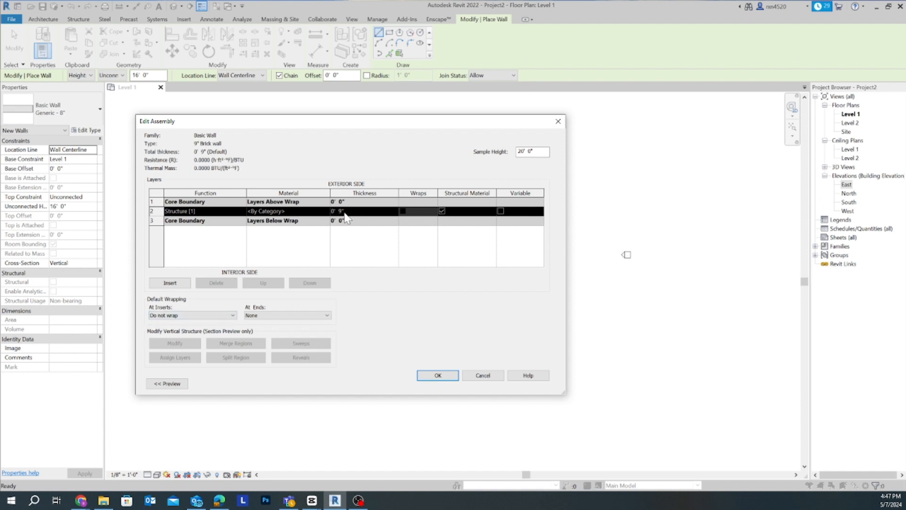
pyautogui.moveTo(359, 123); pyautogui.dragTo(554, 118)
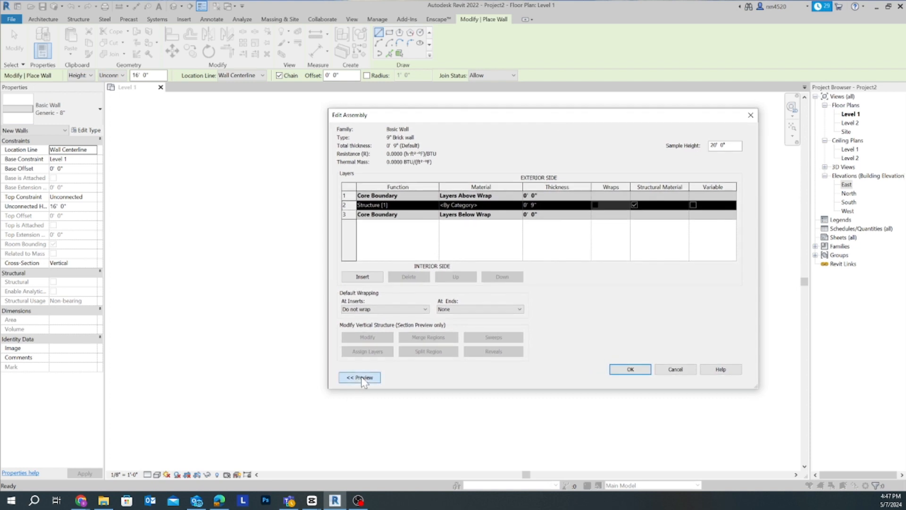
pyautogui.click(361, 377)
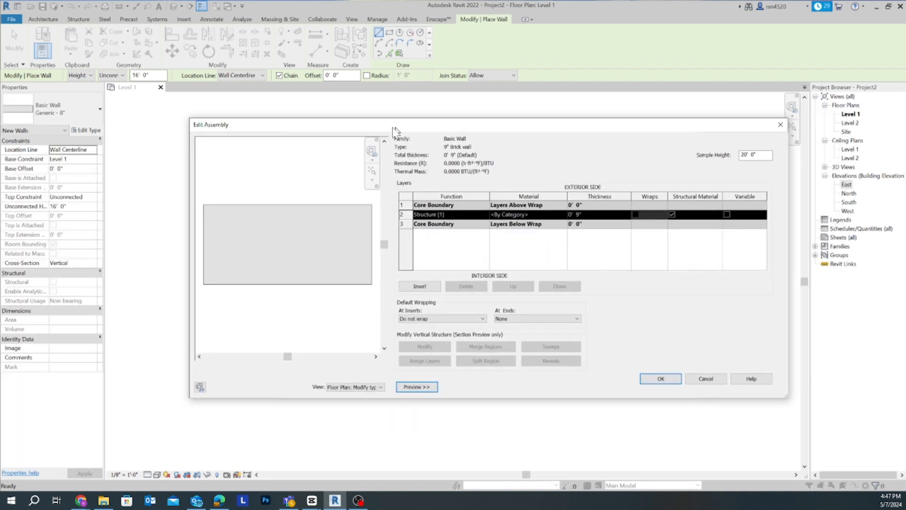
pyautogui.moveTo(395, 128); pyautogui.dragTo(326, 132)
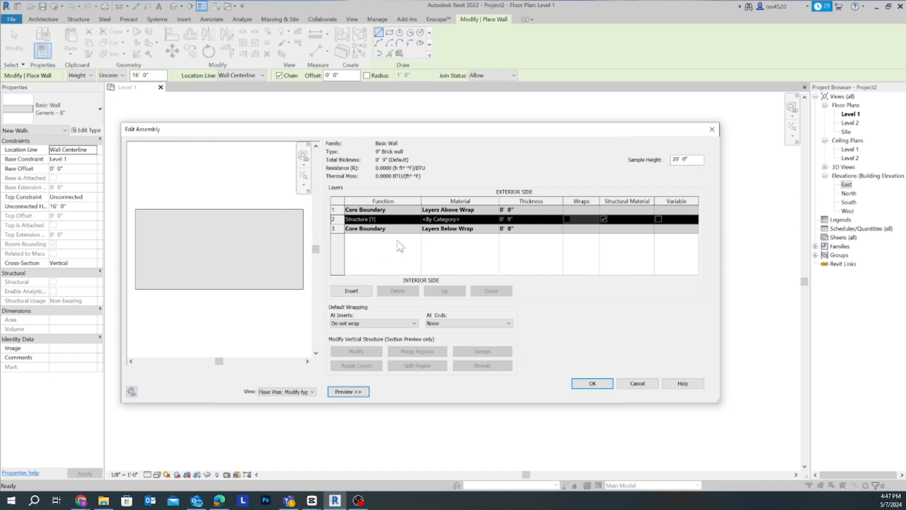
pyautogui.click(512, 219)
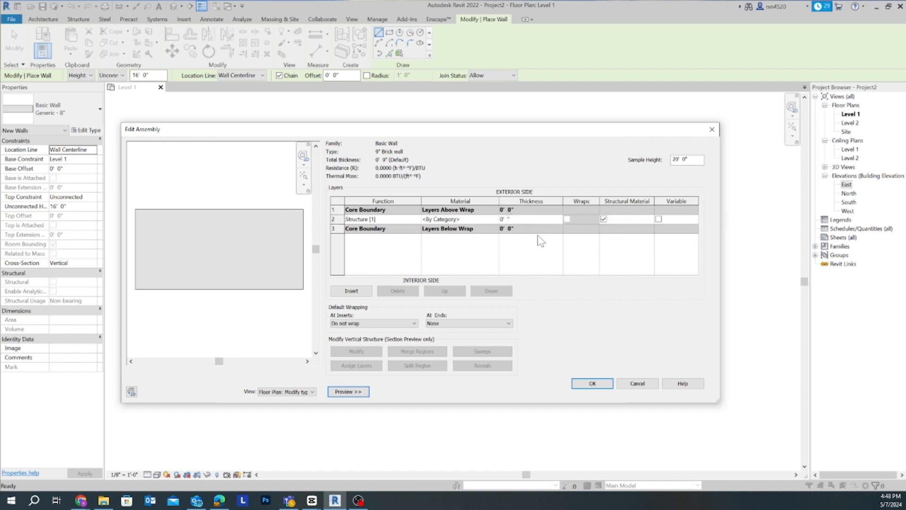
# Step: Open the material selection for the structure layer of the 9" Brick wall
pyautogui.click(470, 220)
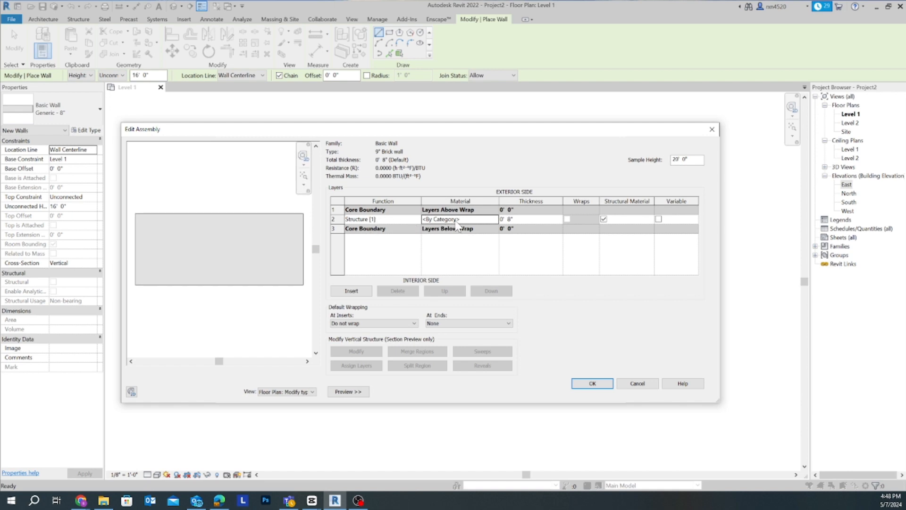
pyautogui.click(493, 221)
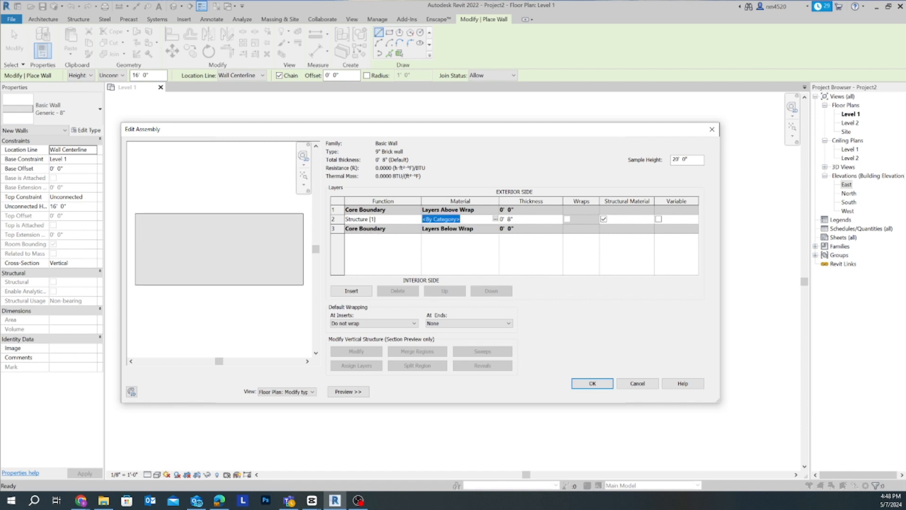
pyautogui.click(495, 219)
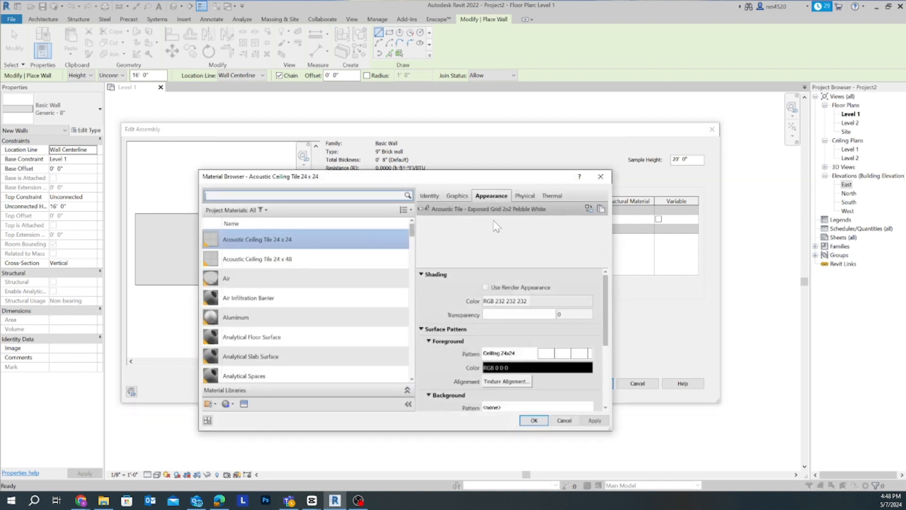
pyautogui.moveTo(444, 177); pyautogui.dragTo(502, 107)
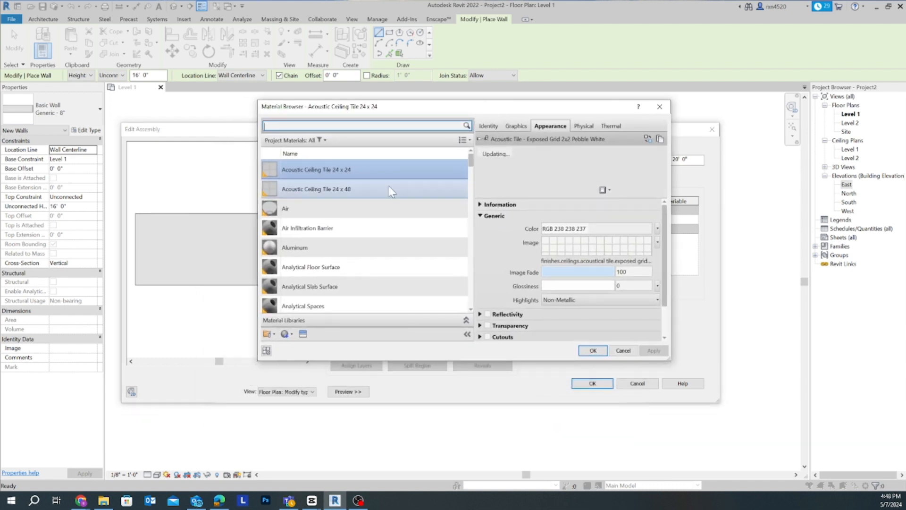
# Step: Look through the list of project materials for a suitable brick material
pyautogui.scroll(-3, 355, 241)
pyautogui.scroll(-4, 355, 241)
pyautogui.click(354, 255)
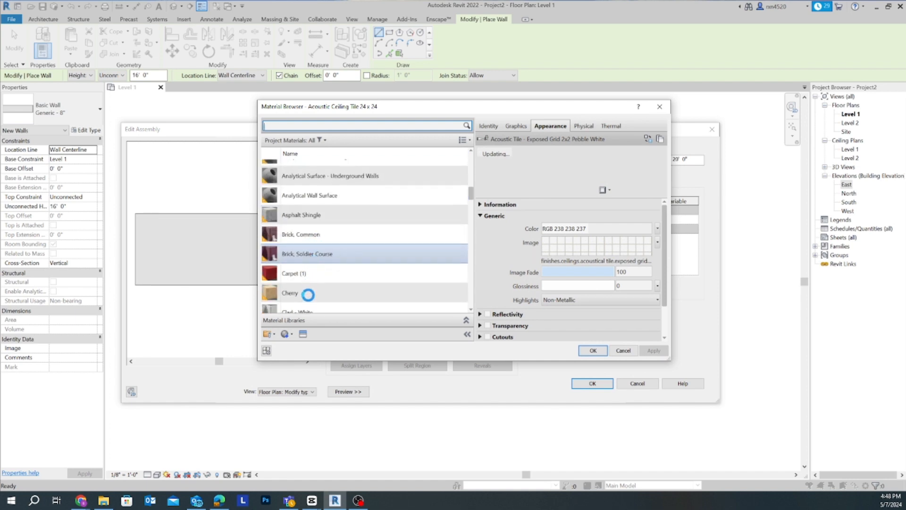
pyautogui.scroll(-5, 312, 286)
pyautogui.scroll(-3, 312, 245)
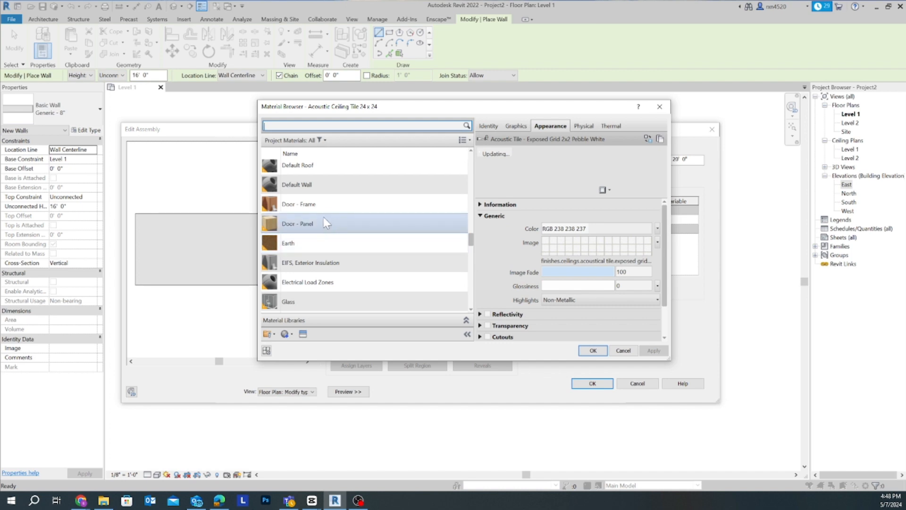
pyautogui.scroll(-6, 325, 264)
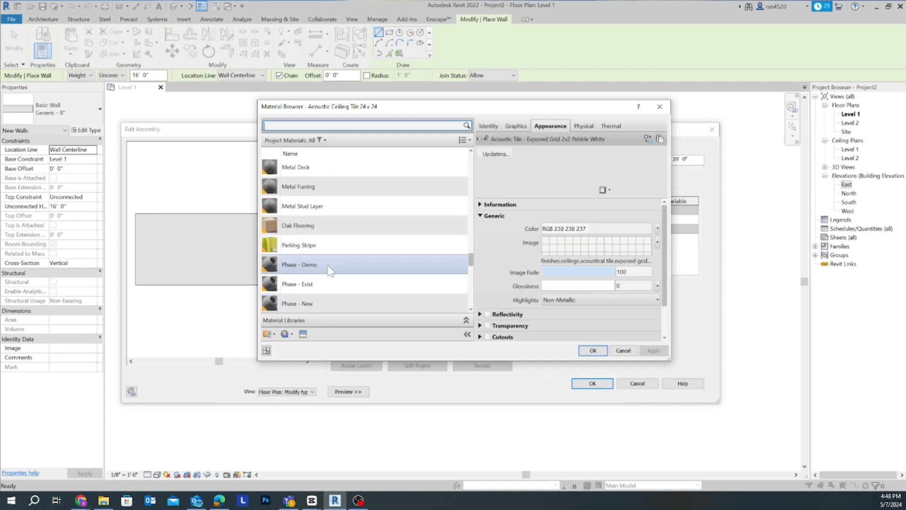
pyautogui.scroll(-4, 332, 293)
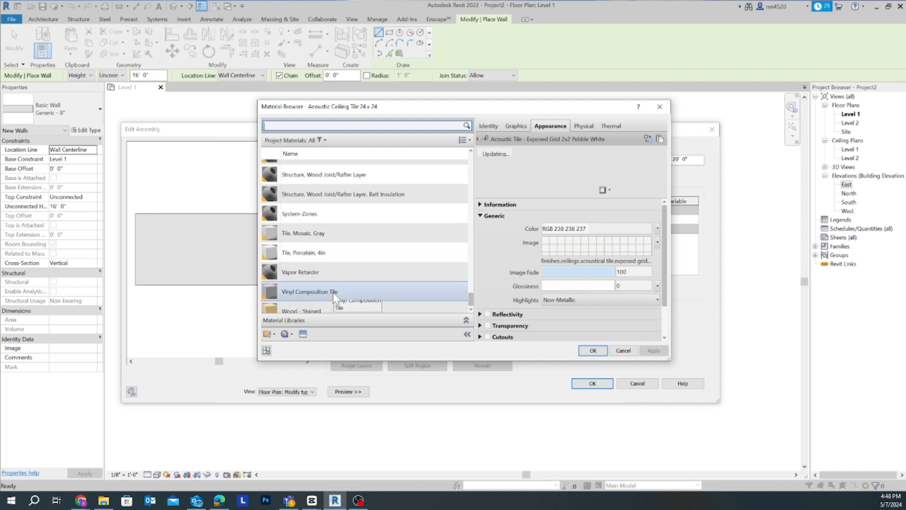
pyautogui.scroll(2, 337, 293)
pyautogui.scroll(15, 337, 291)
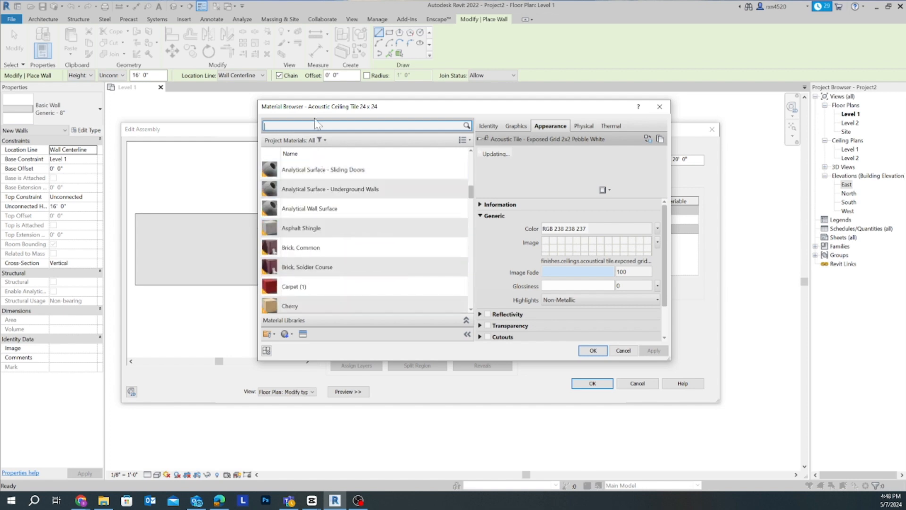
# Step: Search the project materials for brick and duplicate Brick, Common under the name Brick -Red
pyautogui.write('brick')
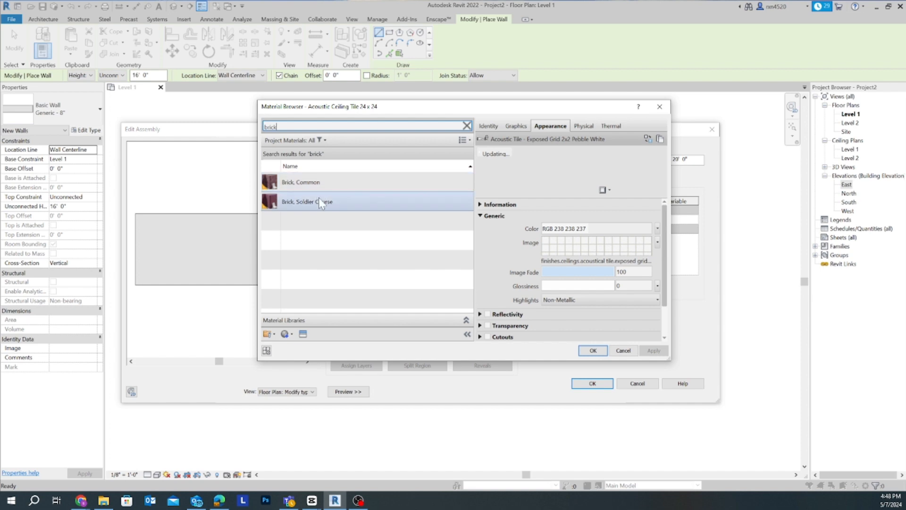
pyautogui.click(319, 187)
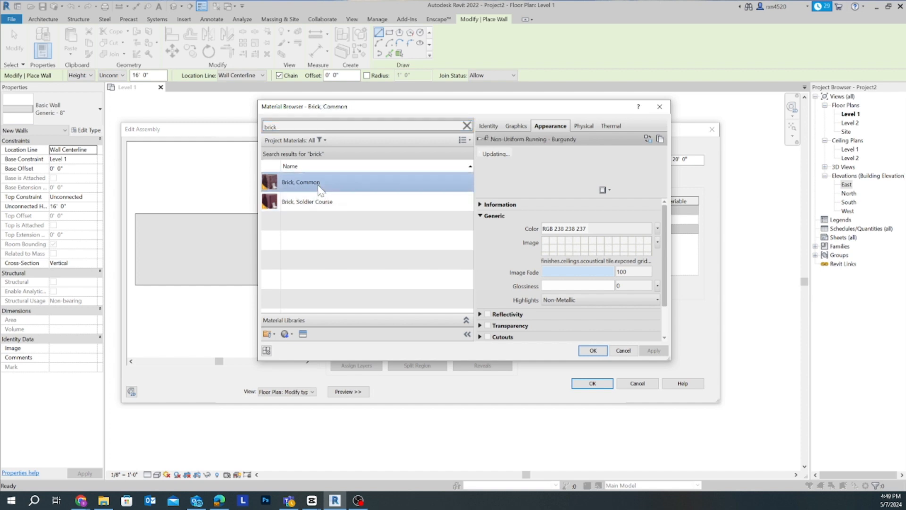
pyautogui.rightClick(318, 185)
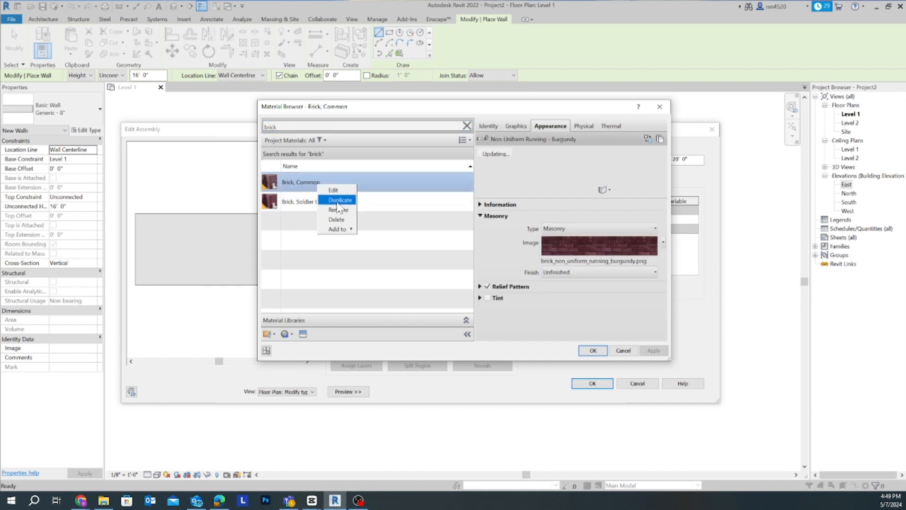
pyautogui.click(337, 202)
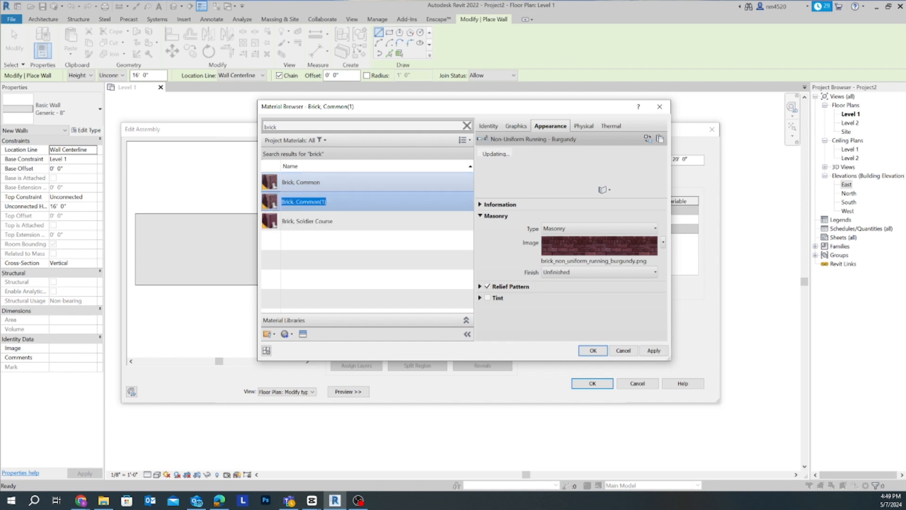
pyautogui.write('Brick -Red')
pyautogui.press('Return')
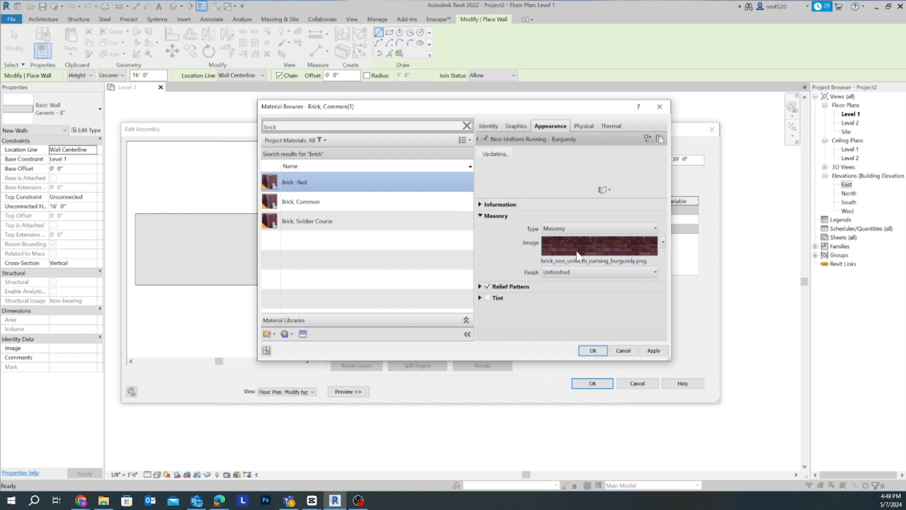
# Step: Review the property categories of the Brick -Red material, including its identity information
pyautogui.click(575, 125)
pyautogui.click(551, 126)
pyautogui.click(519, 126)
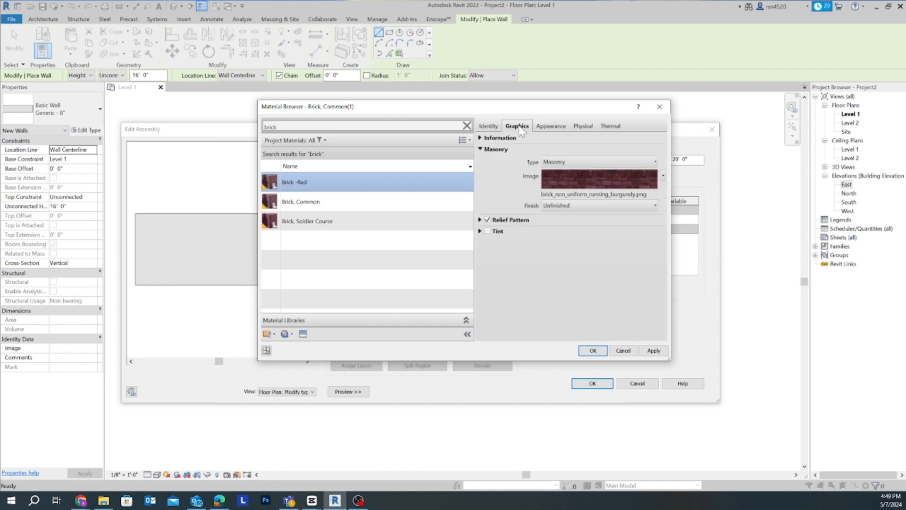
pyautogui.click(495, 128)
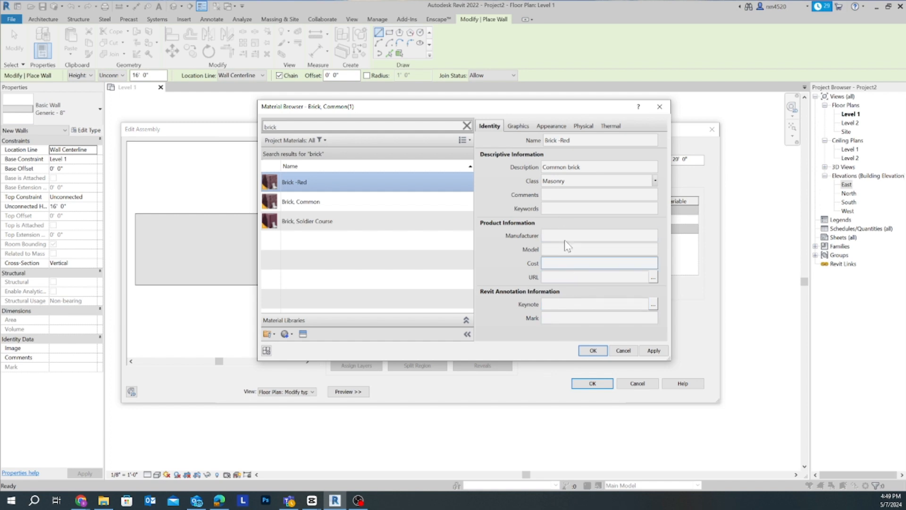
# Step: Enable Use Render Appearance for Brick -Red's shading and set its surface foreground pattern to none
pyautogui.click(517, 127)
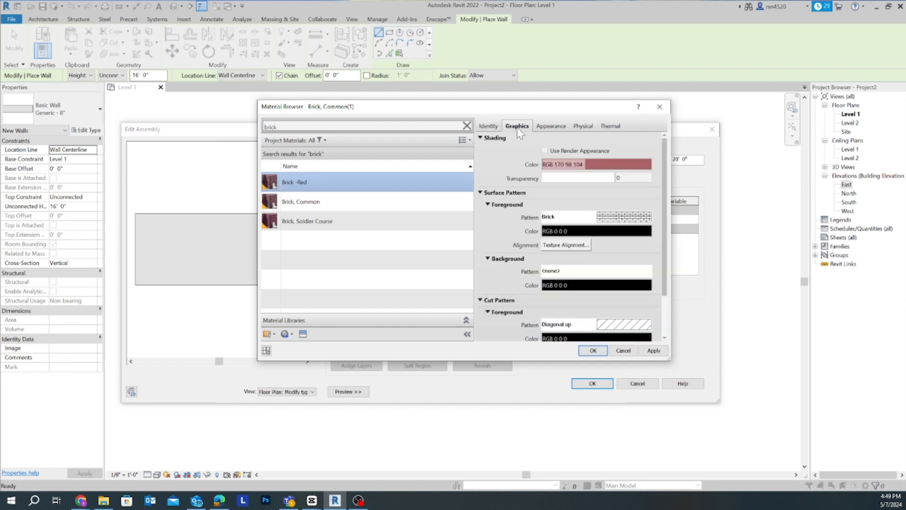
pyautogui.click(545, 151)
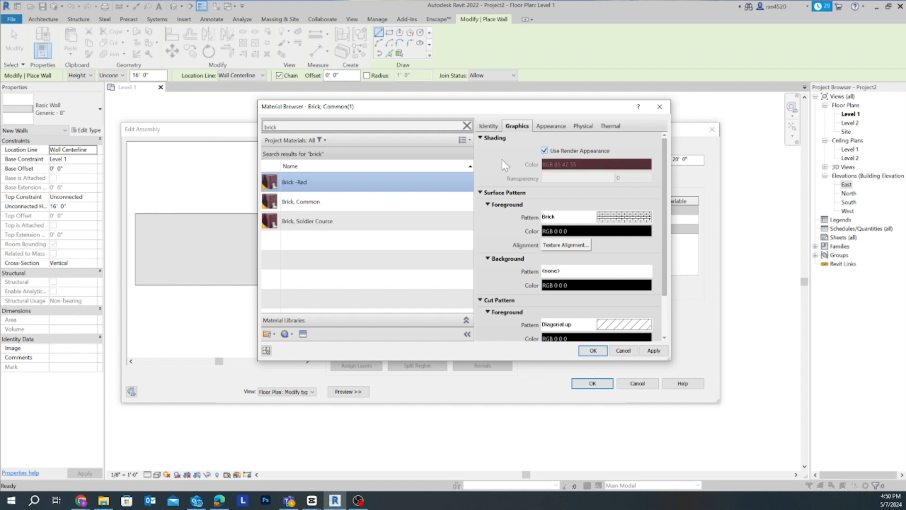
pyautogui.click(606, 222)
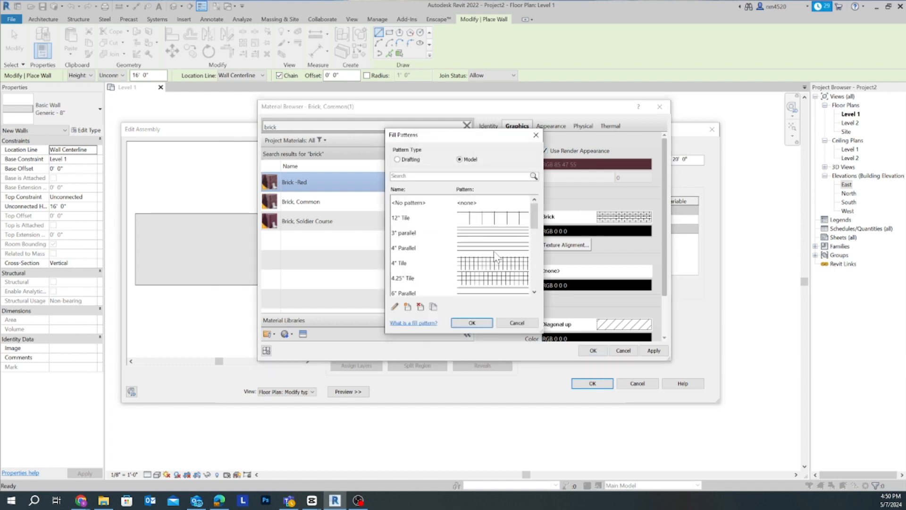
pyautogui.click(473, 208)
pyautogui.click(473, 323)
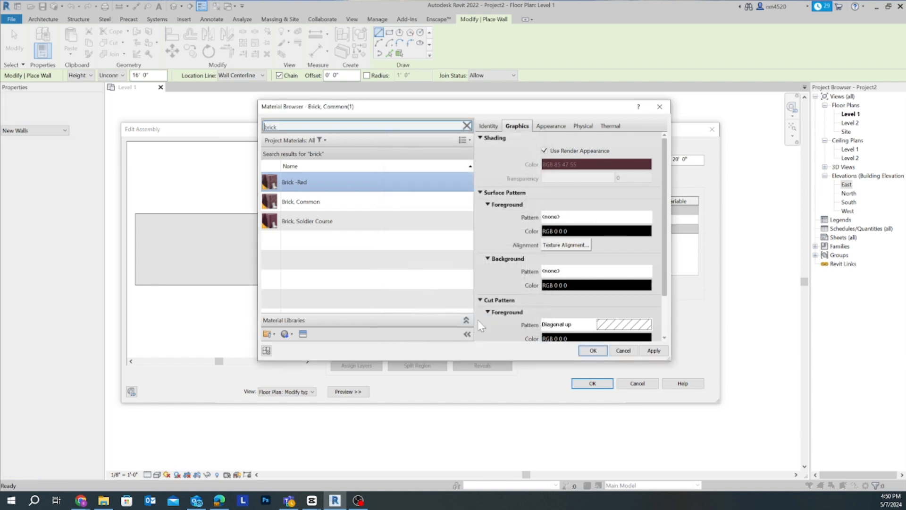
# Step: Set Brick -Red's cut foreground pattern to the Masonry - Brick drafting pattern
pyautogui.scroll(-2, 569, 266)
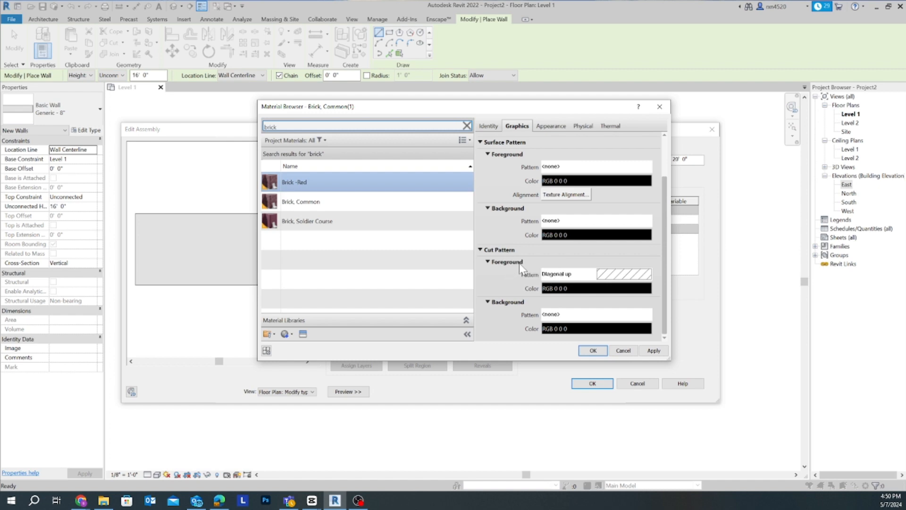
pyautogui.click(551, 275)
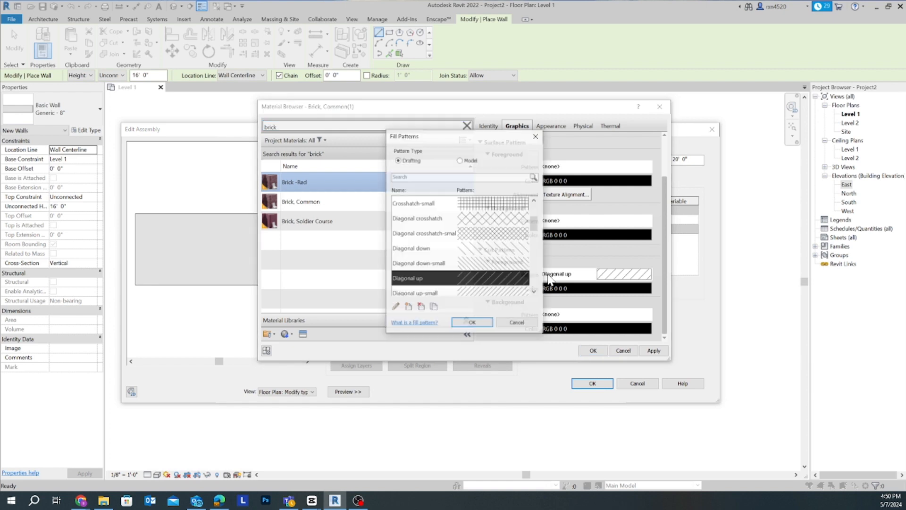
pyautogui.scroll(2, 476, 265)
pyautogui.scroll(-3, 469, 262)
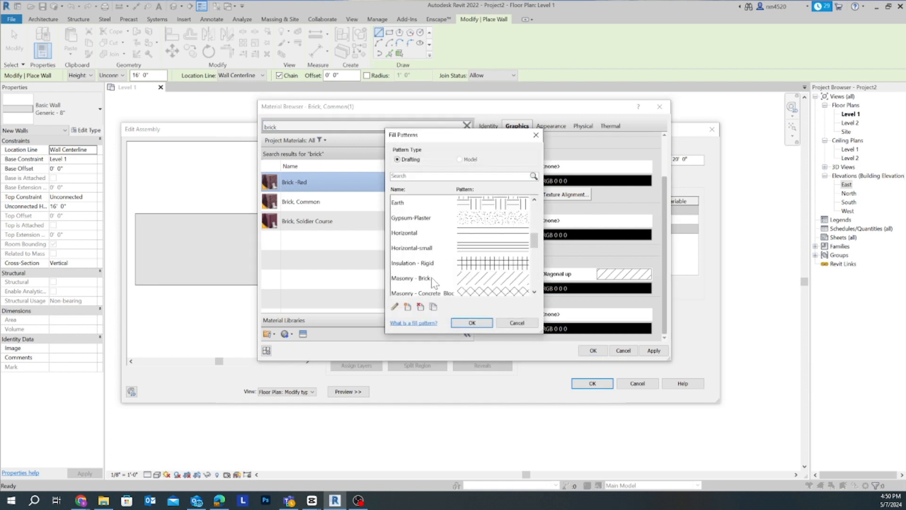
pyautogui.click(488, 281)
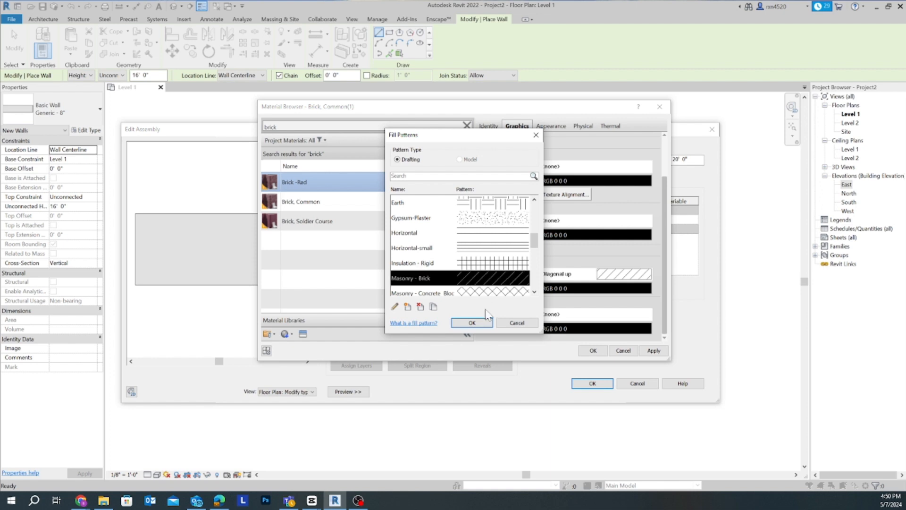
pyautogui.scroll(-2, 482, 278)
pyautogui.scroll(-2, 482, 279)
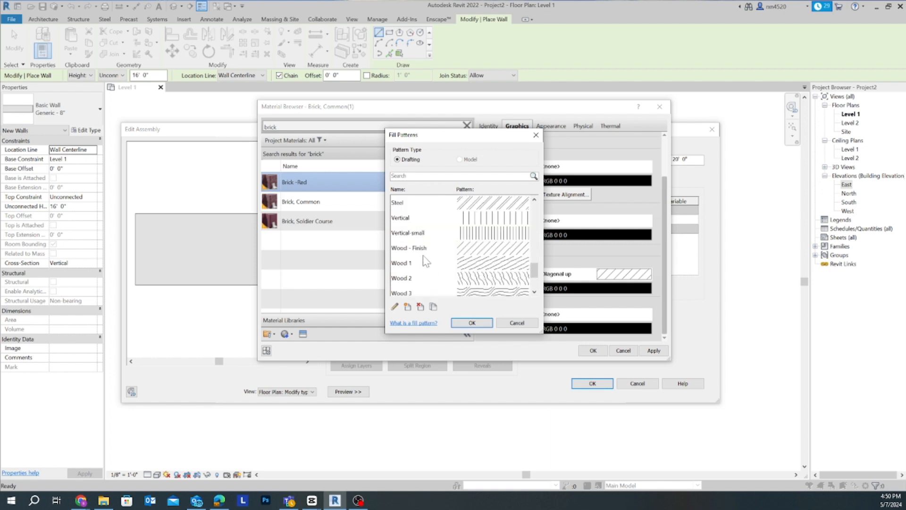
pyautogui.scroll(-2, 427, 264)
pyautogui.scroll(6, 443, 276)
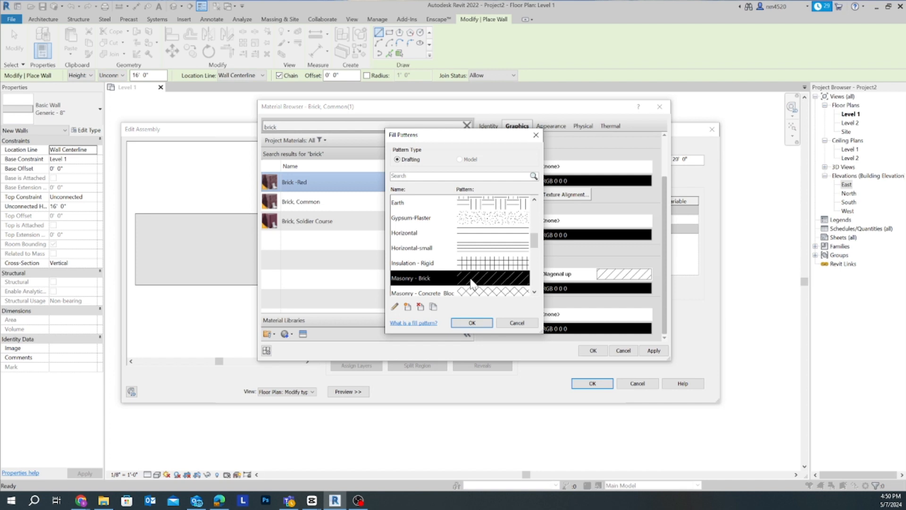
pyautogui.click(472, 323)
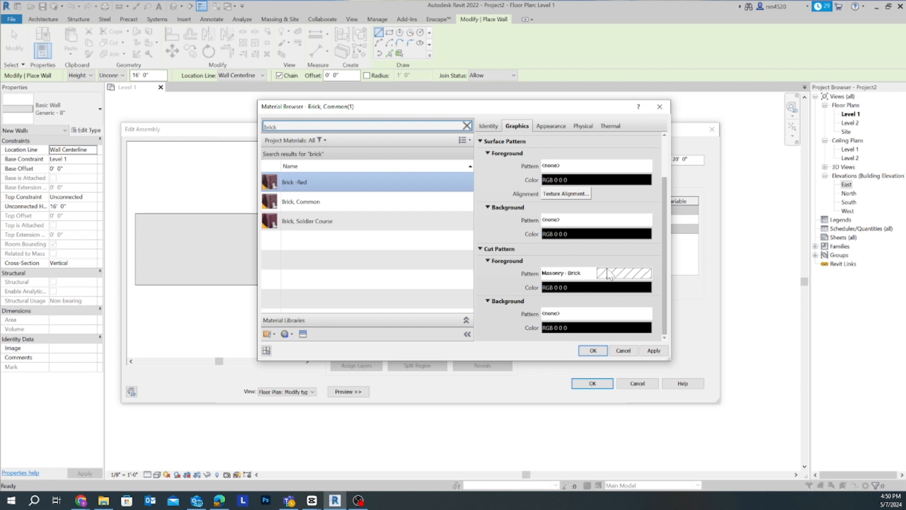
# Step: Open the Asset Browser to replace the appearance asset of the Brick -Red material
pyautogui.scroll(1, 573, 242)
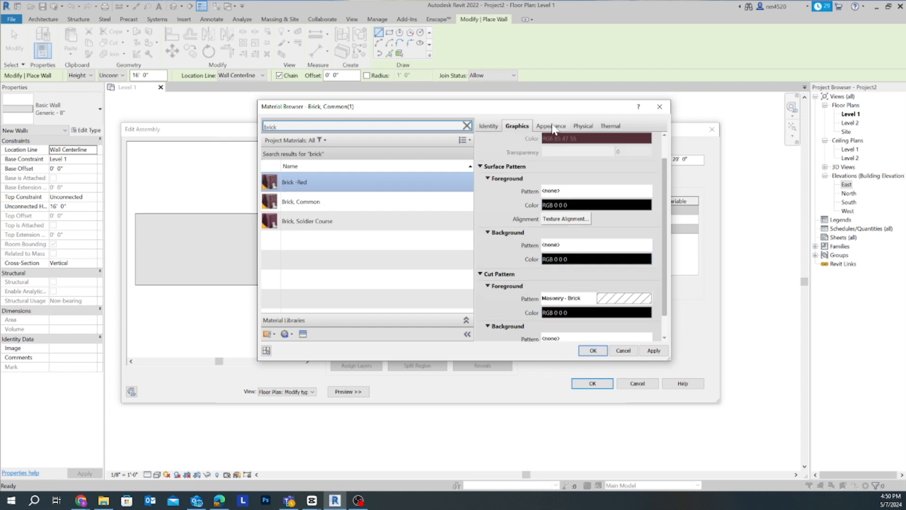
pyautogui.click(552, 127)
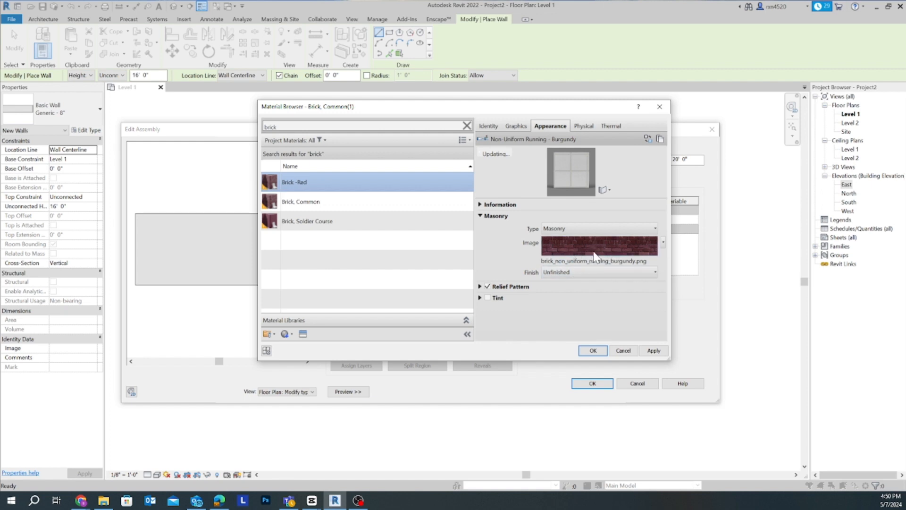
pyautogui.click(648, 139)
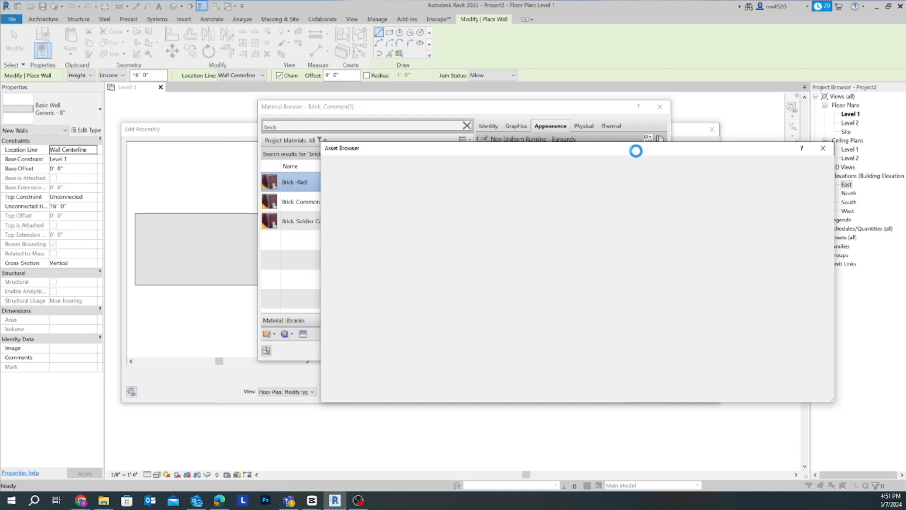
pyautogui.moveTo(635, 150); pyautogui.dragTo(585, 125)
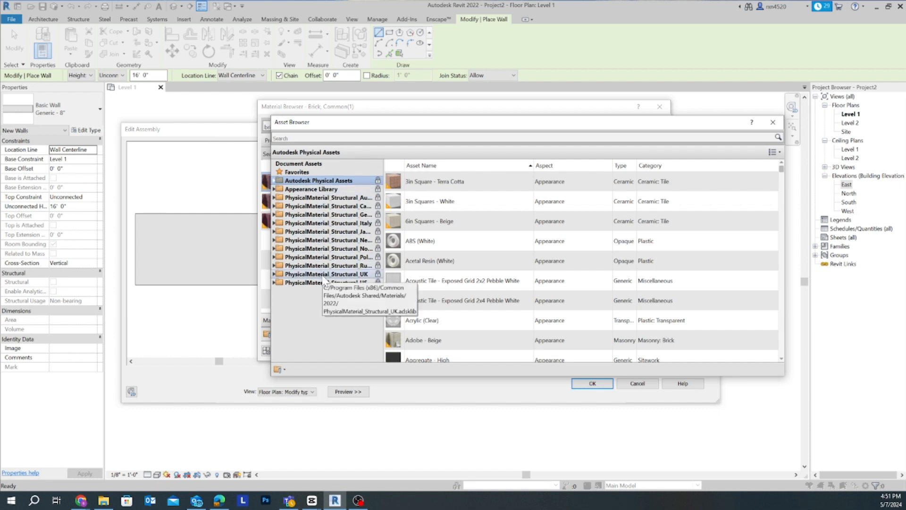
# Step: Examine the Masonry appearance assets in the Autodesk Physical Assets library
pyautogui.click(274, 185)
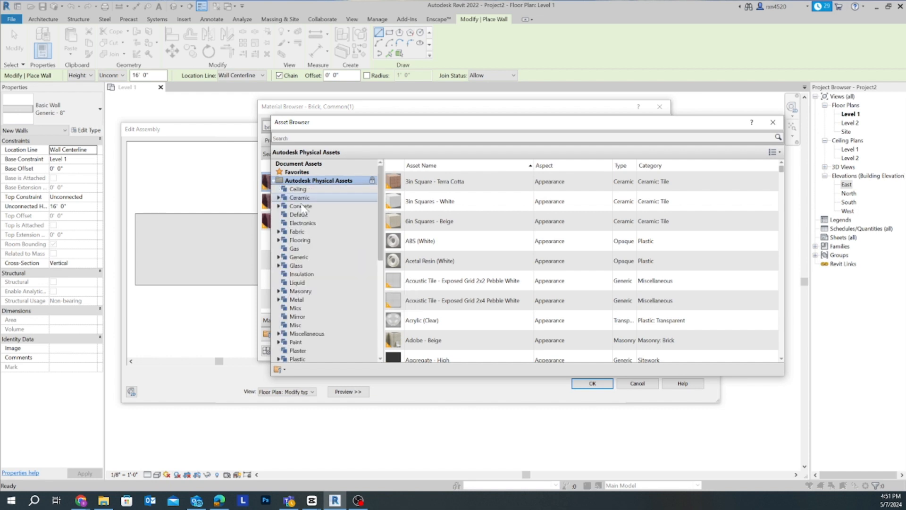
pyautogui.scroll(-4, 325, 307)
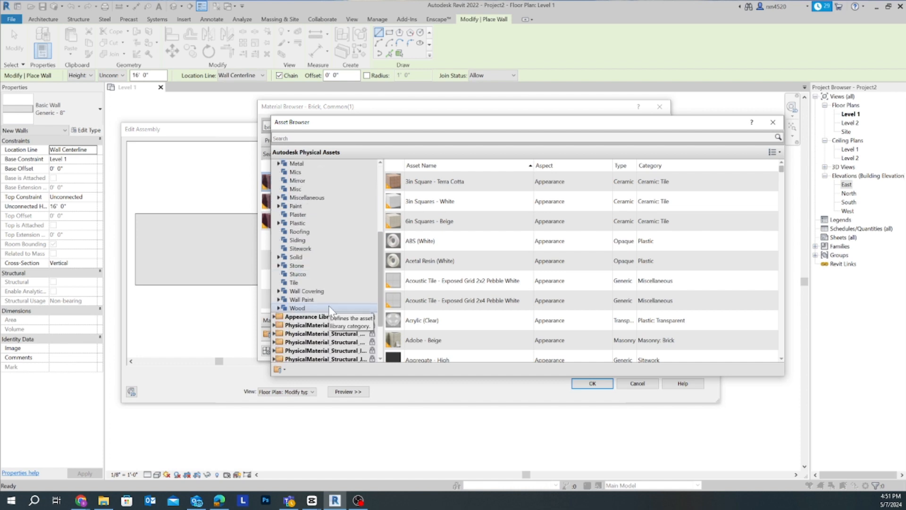
pyautogui.scroll(4, 329, 308)
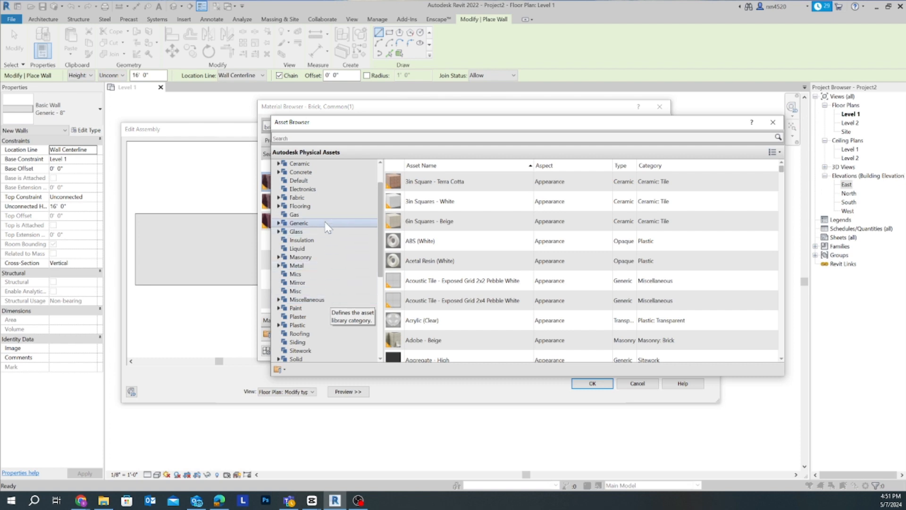
pyautogui.click(301, 260)
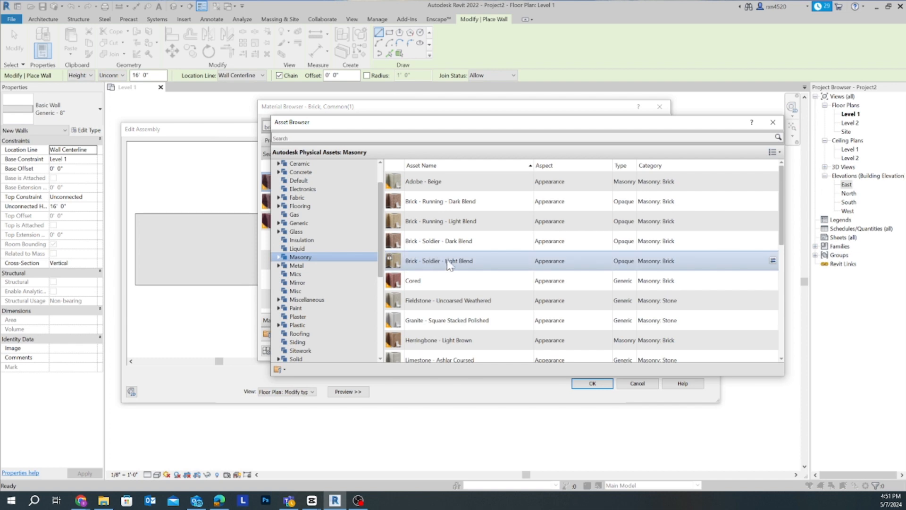
pyautogui.scroll(-4, 420, 262)
pyautogui.scroll(-1, 460, 277)
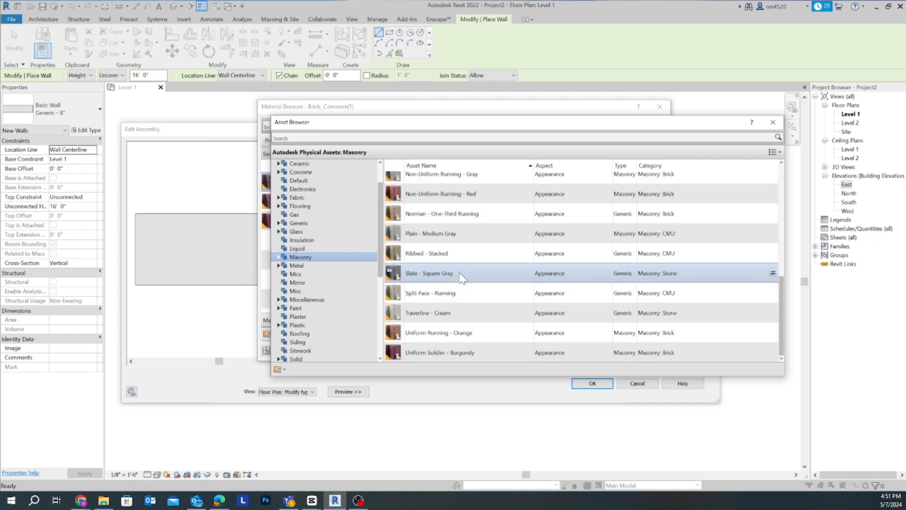
pyautogui.scroll(5, 463, 276)
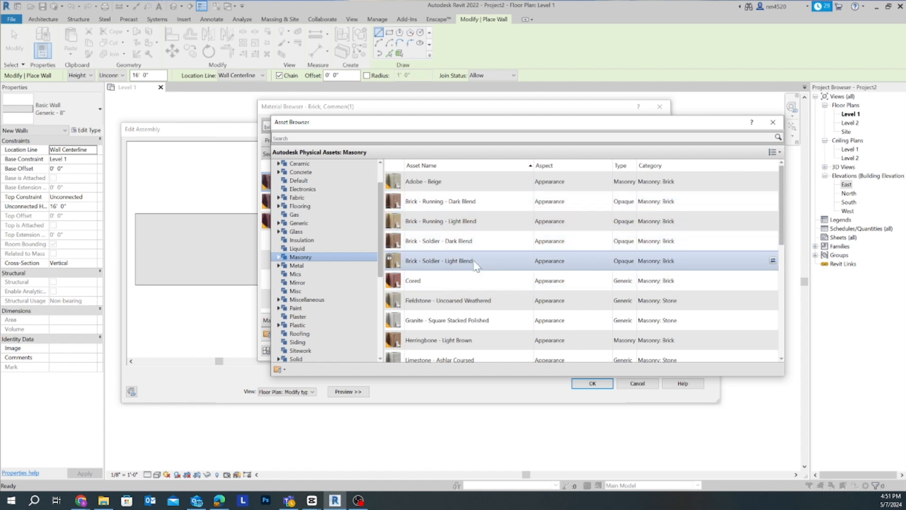
pyautogui.scroll(-3, 477, 222)
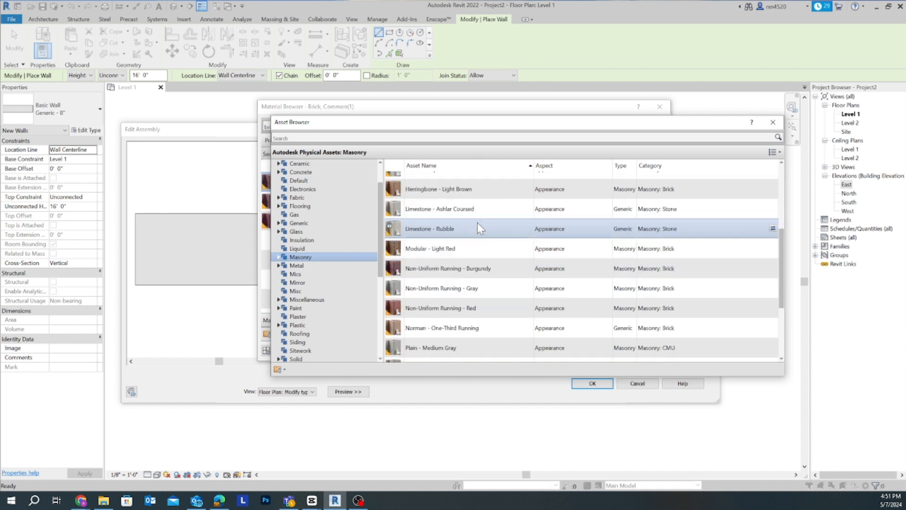
pyautogui.scroll(3, 477, 222)
pyautogui.scroll(-5, 481, 228)
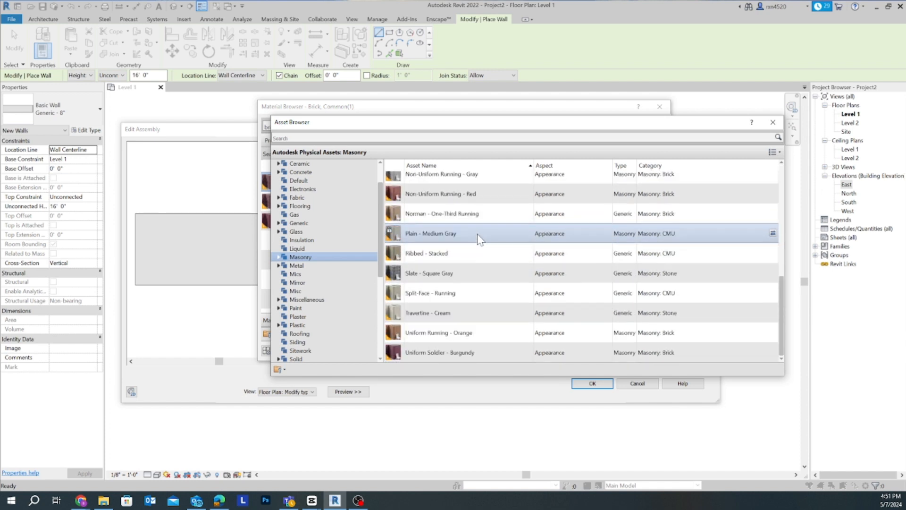
# Step: Replace Brick -Red's appearance asset with Brick - Running - Red from the Appearance Library's Masonry category
pyautogui.scroll(2, 337, 303)
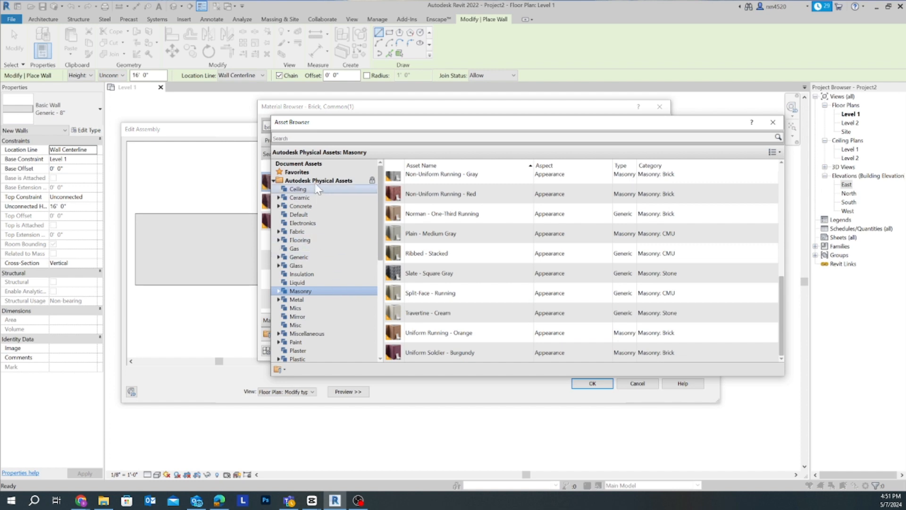
pyautogui.scroll(-5, 306, 284)
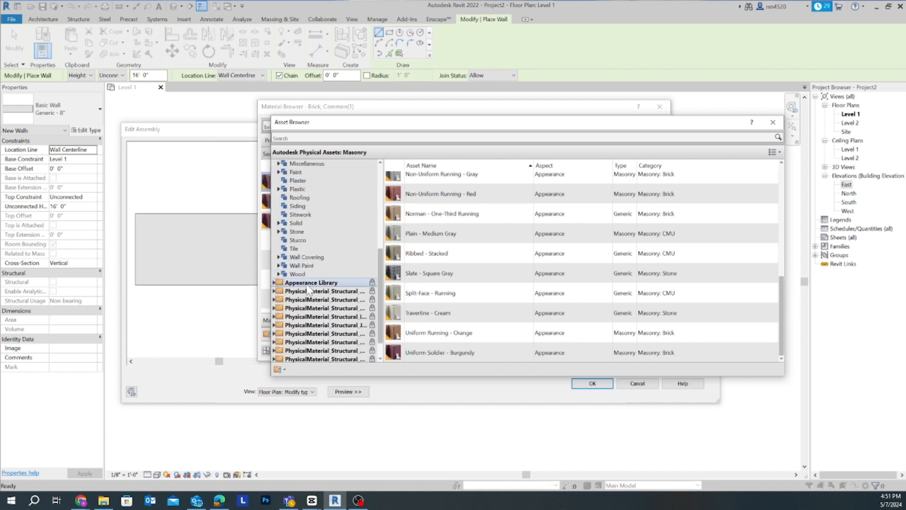
pyautogui.click(306, 285)
pyautogui.click(301, 274)
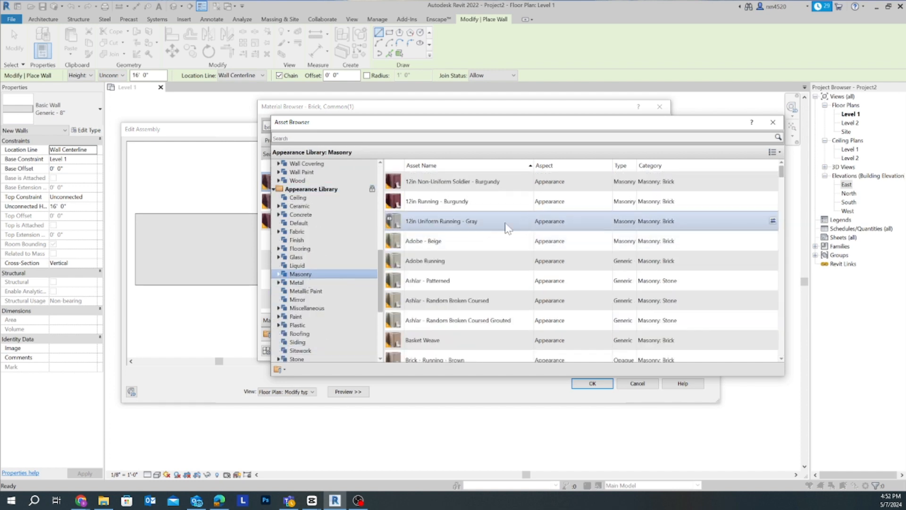
pyautogui.scroll(-10, 524, 236)
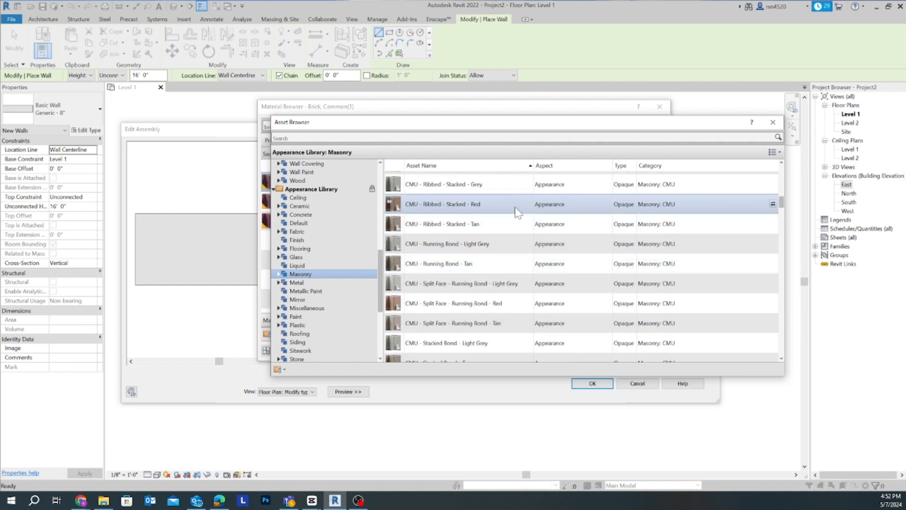
pyautogui.scroll(-5, 516, 227)
pyautogui.scroll(-2, 516, 232)
pyautogui.scroll(6, 519, 233)
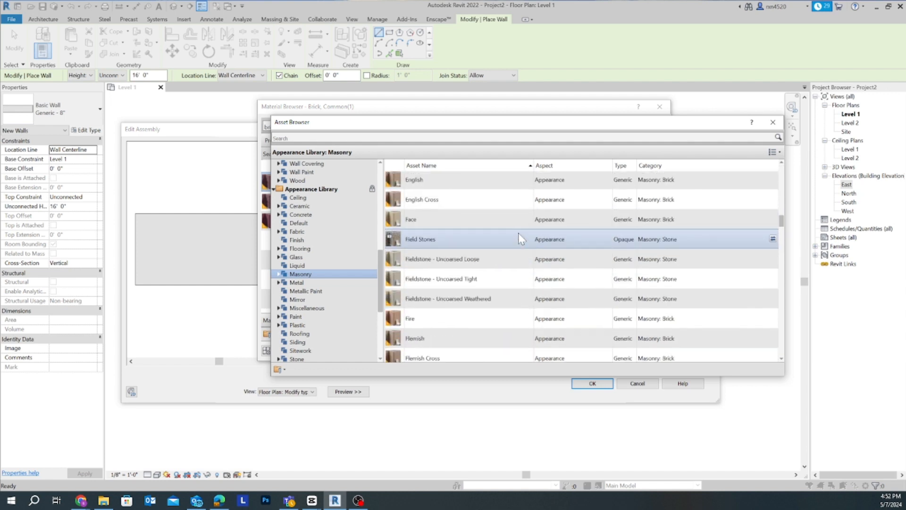
pyautogui.scroll(-3, 519, 234)
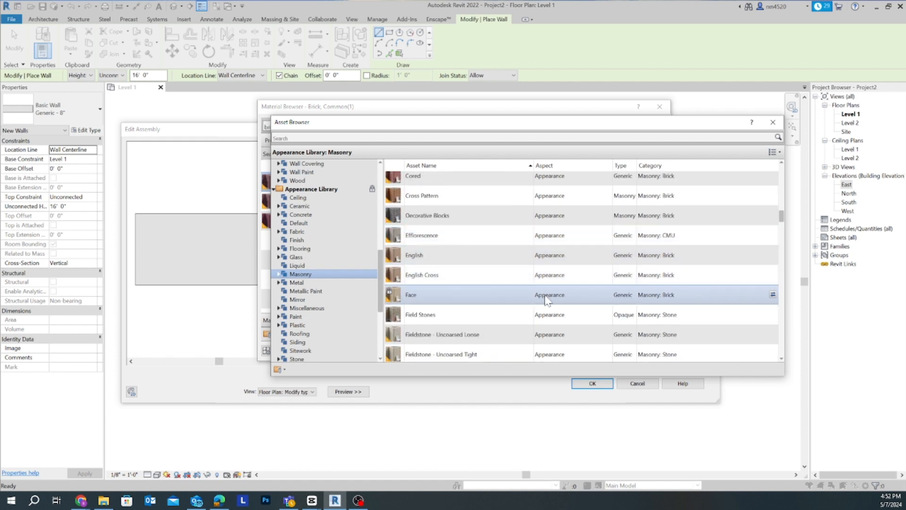
pyautogui.scroll(5, 547, 284)
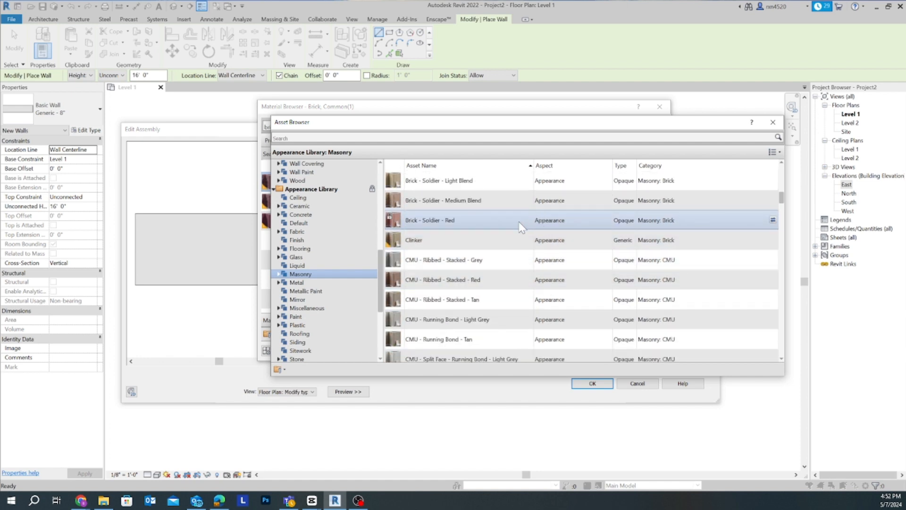
pyautogui.scroll(1, 521, 227)
pyautogui.scroll(1, 522, 229)
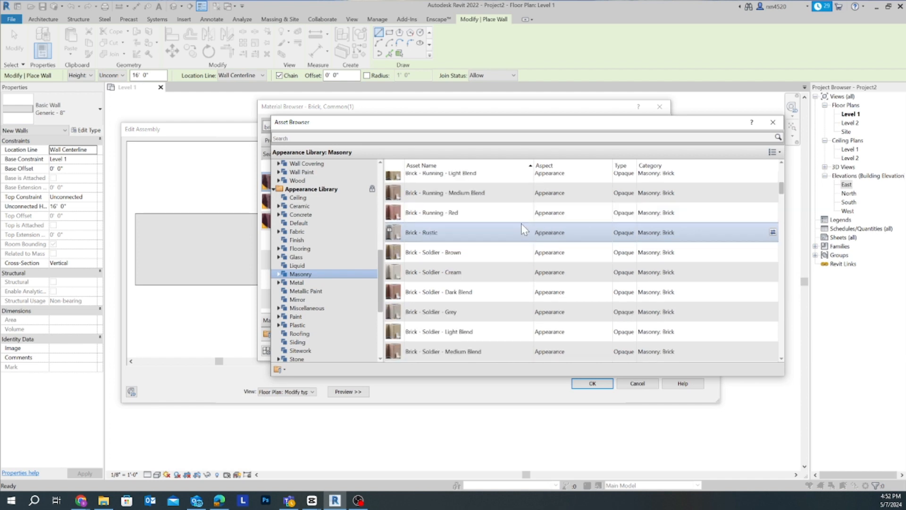
pyautogui.scroll(2, 521, 225)
pyautogui.scroll(2, 523, 229)
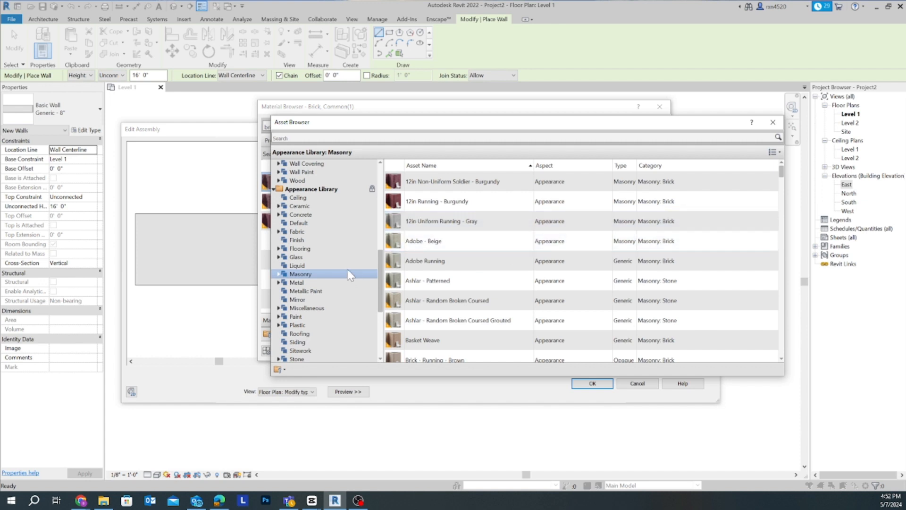
pyautogui.scroll(7, 321, 253)
pyautogui.scroll(-3, 323, 247)
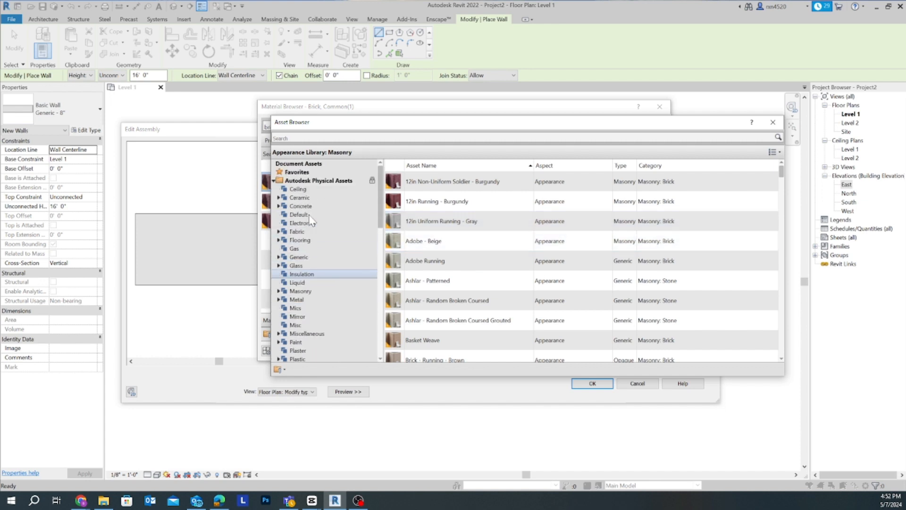
pyautogui.scroll(-5, 309, 301)
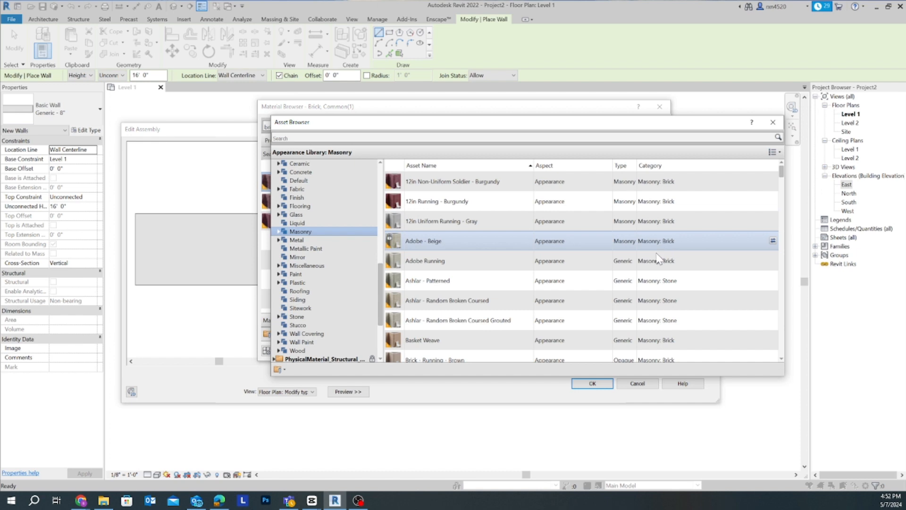
pyautogui.scroll(-1, 565, 272)
pyautogui.scroll(-1, 568, 276)
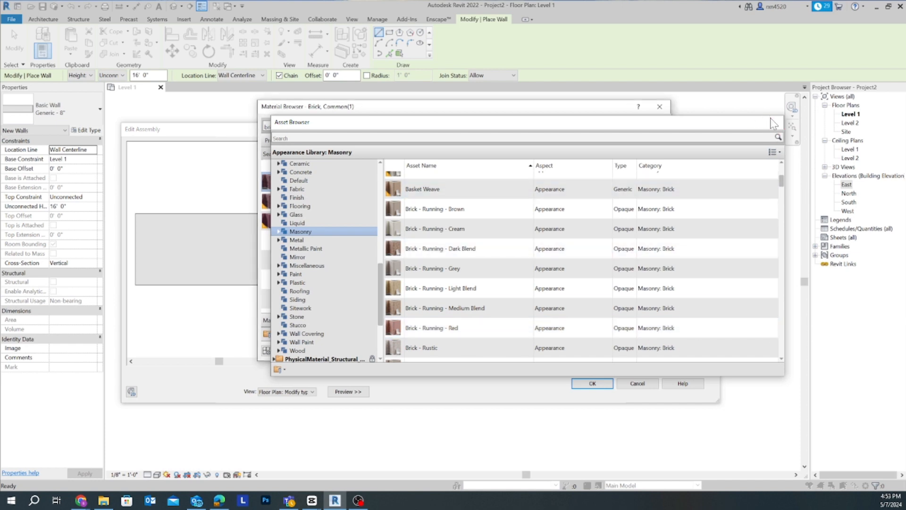
pyautogui.click(773, 124)
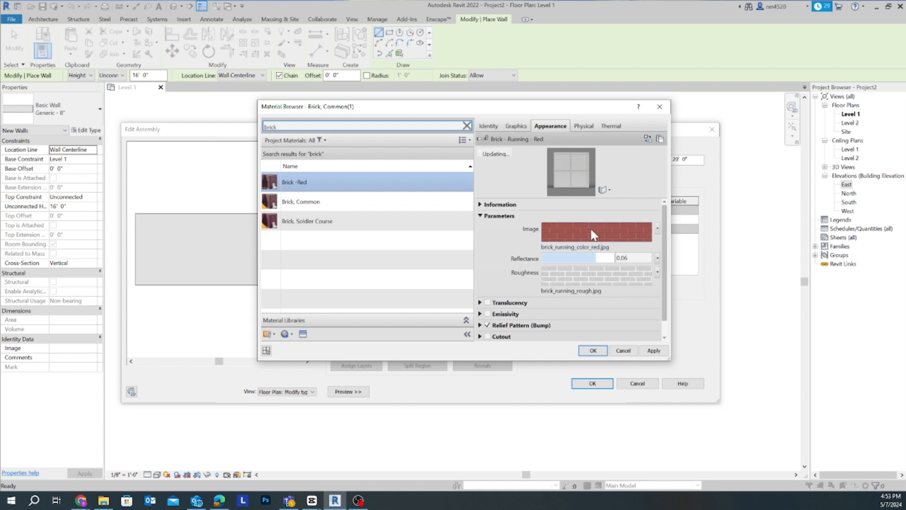
# Step: Review Brick -Red's thermal properties and the information of its physical asset
pyautogui.click(581, 129)
pyautogui.click(611, 126)
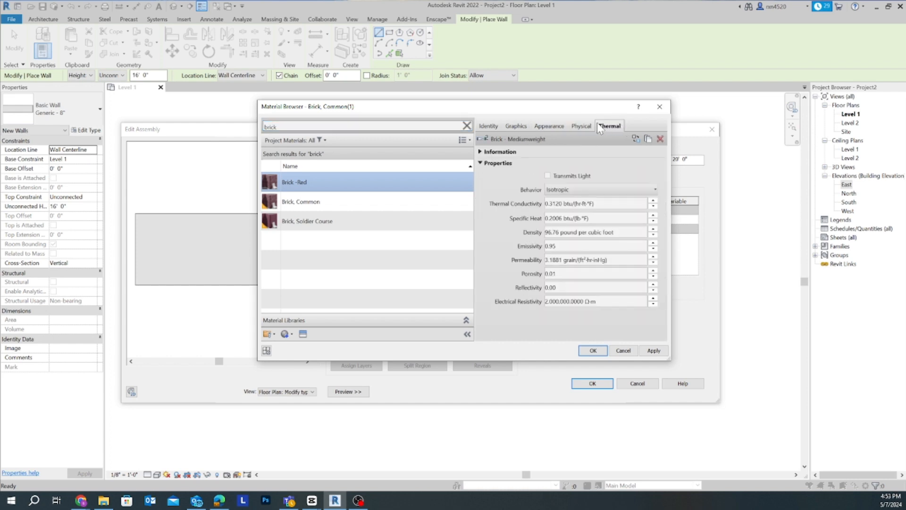
pyautogui.click(585, 128)
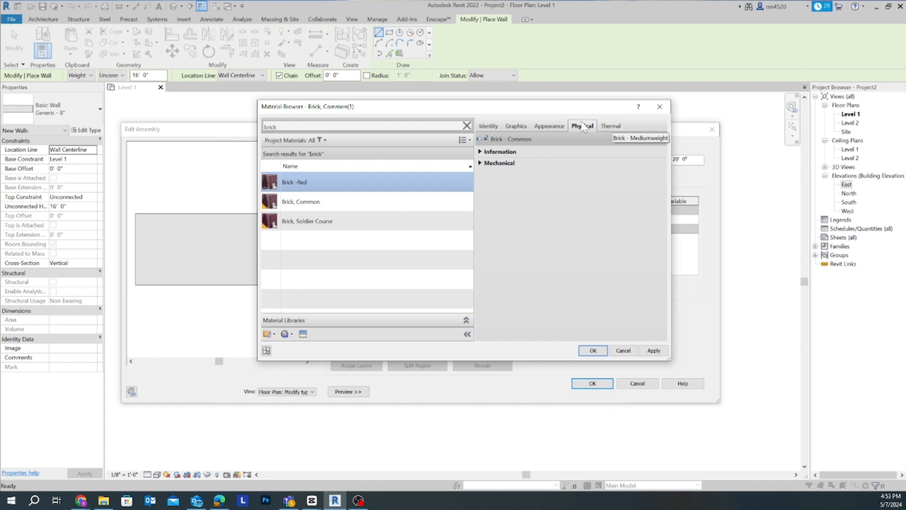
pyautogui.click(502, 152)
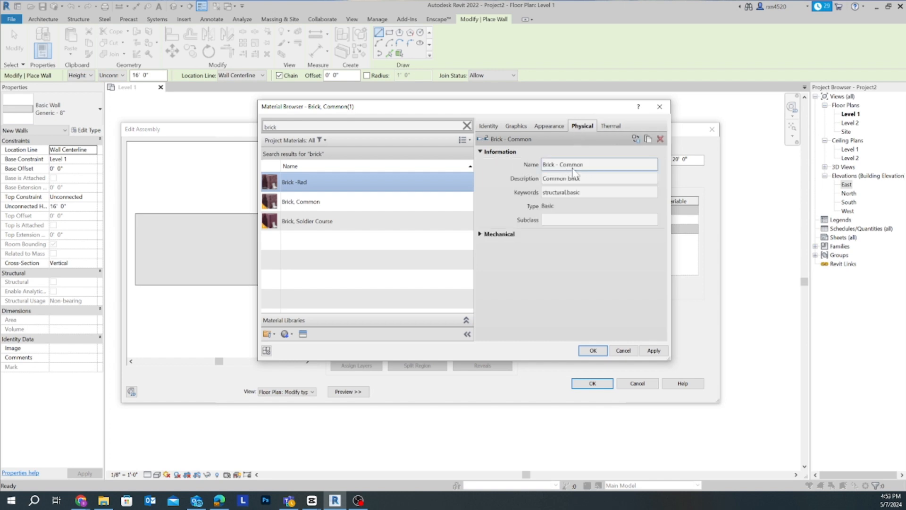
# Step: Replace Brick -Red's physical asset with Brick - Common from the Masonry category of Autodesk Physical Assets
pyautogui.click(635, 139)
pyautogui.scroll(2, 474, 305)
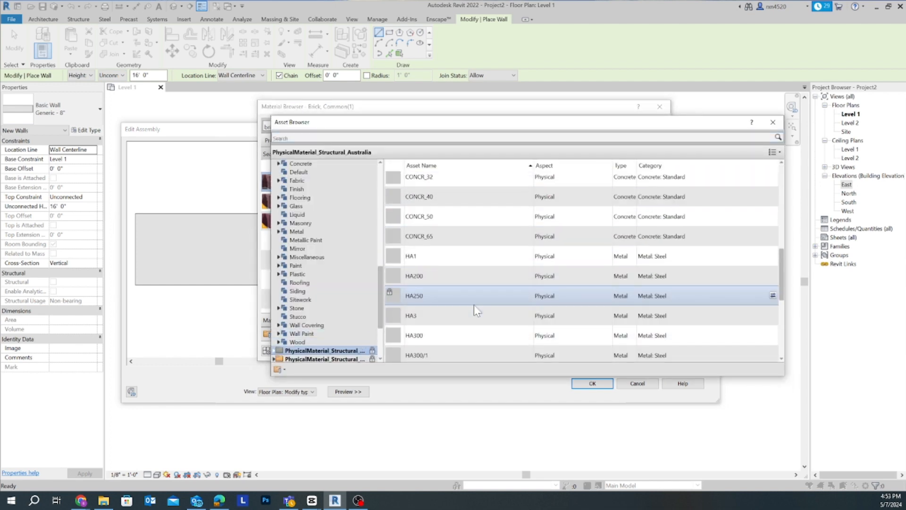
pyautogui.scroll(5, 474, 305)
pyautogui.scroll(-5, 477, 302)
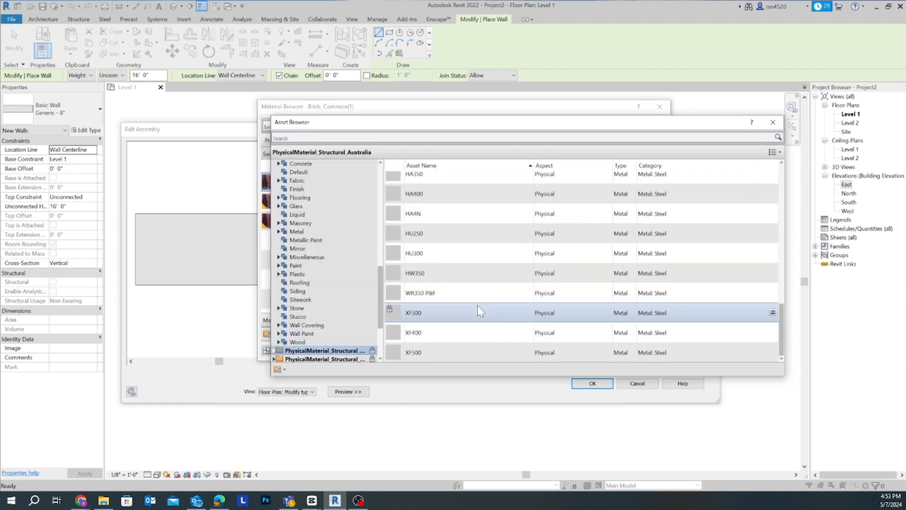
pyautogui.scroll(1, 321, 249)
pyautogui.scroll(-3, 319, 266)
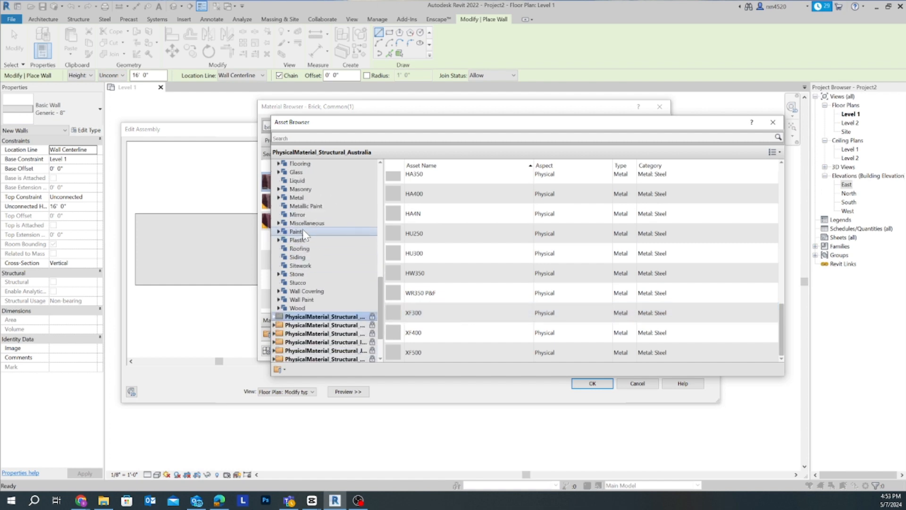
pyautogui.click(302, 190)
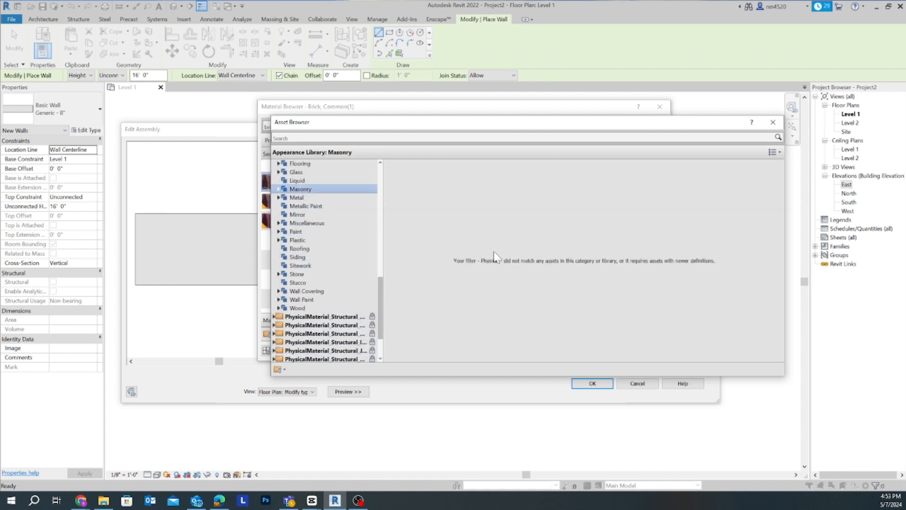
pyautogui.scroll(6, 334, 286)
pyautogui.scroll(7, 330, 275)
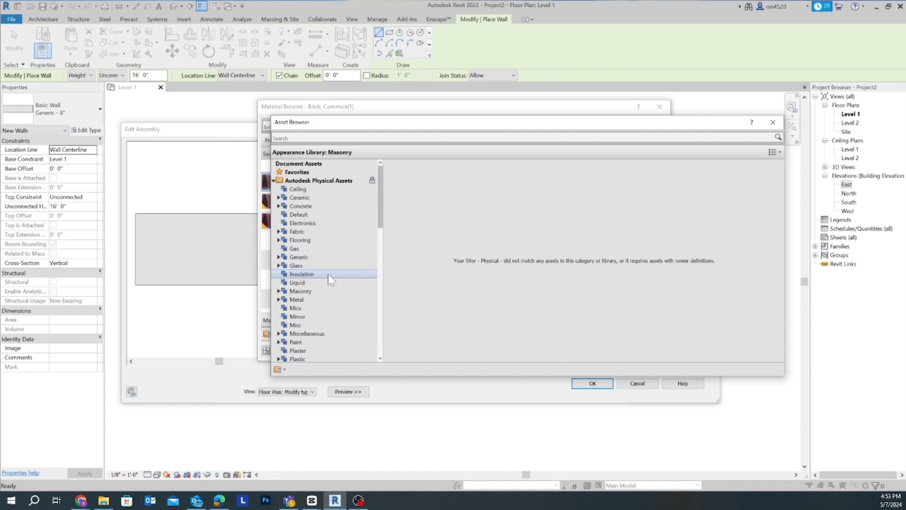
pyautogui.click(301, 290)
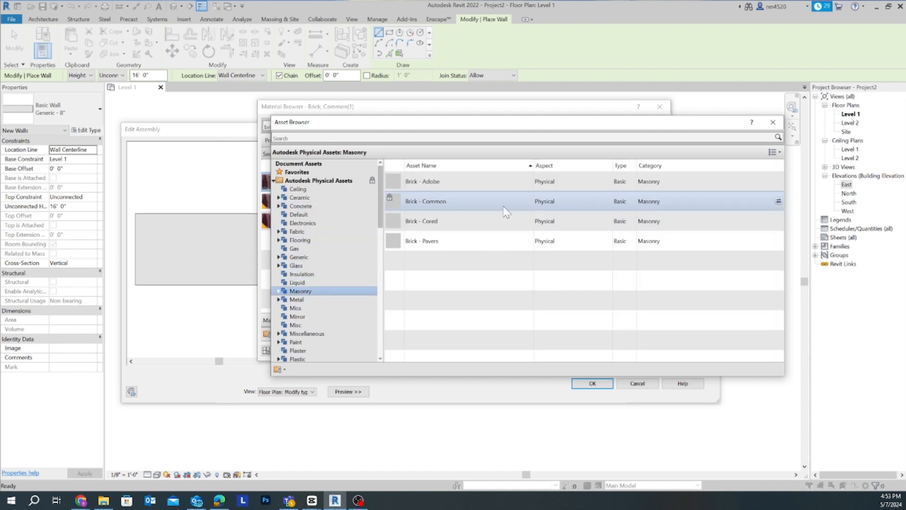
pyautogui.click(778, 201)
pyautogui.click(773, 122)
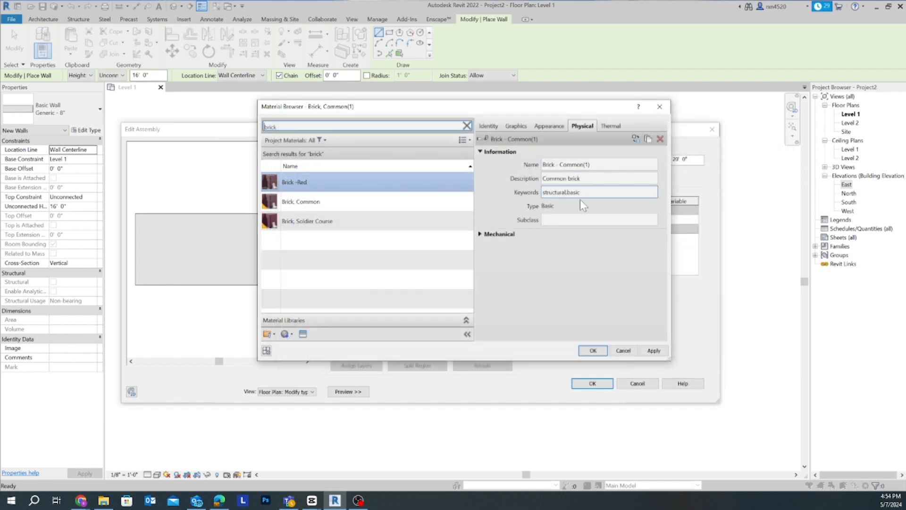
# Step: Browse the Masonry categories of Autodesk Physical Assets and the Appearance Library for a thermal asset for Brick -Red
pyautogui.click(610, 126)
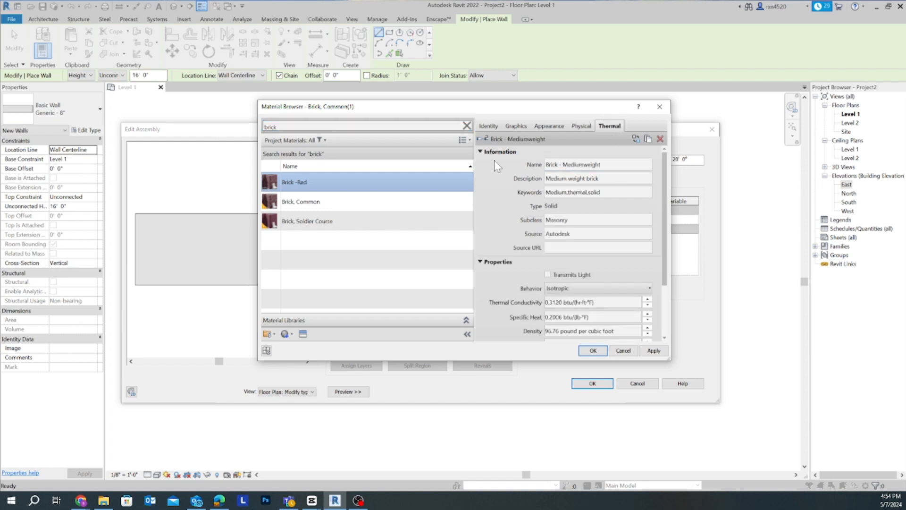
pyautogui.click(636, 138)
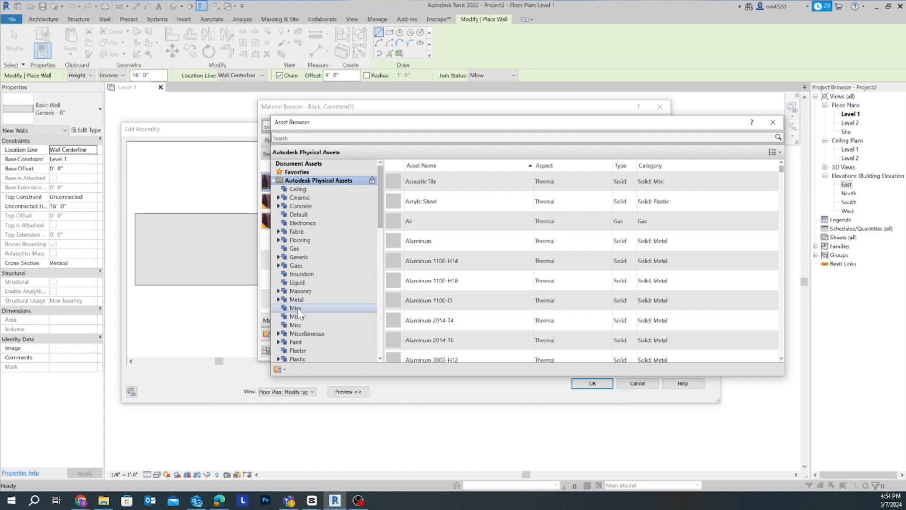
pyautogui.click(301, 291)
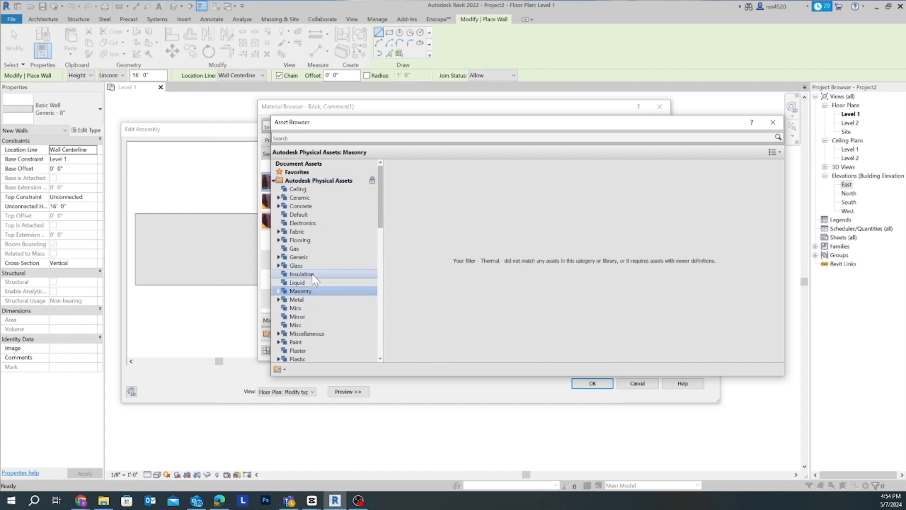
pyautogui.scroll(-10, 313, 282)
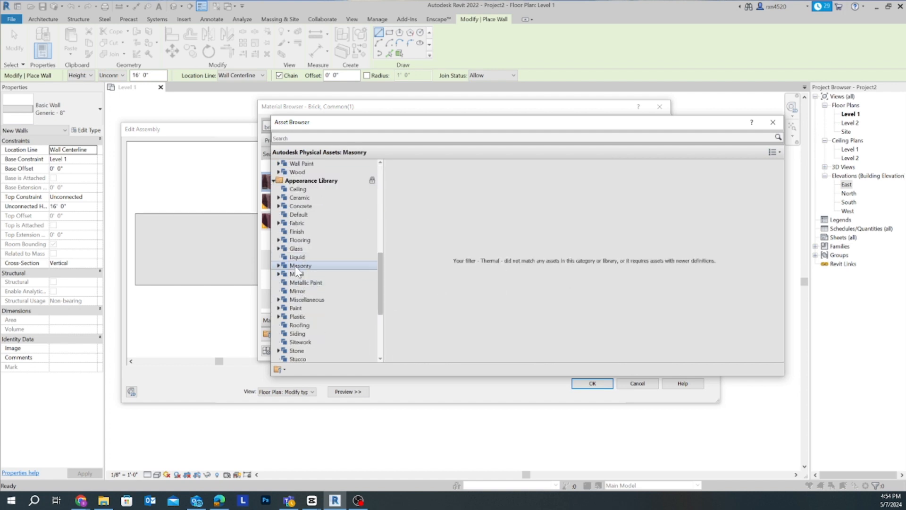
pyautogui.click(300, 266)
pyautogui.scroll(-5, 332, 295)
pyautogui.click(321, 266)
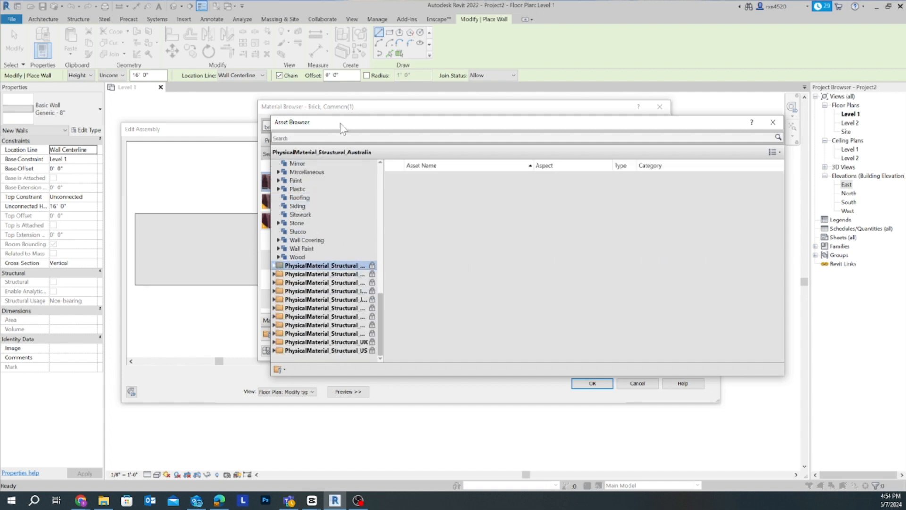
# Step: Search the assets for brick, replace Brick -Red's thermal asset with Brick - Normal Fireclay, and accept the material
pyautogui.click(341, 137)
pyautogui.write('brick')
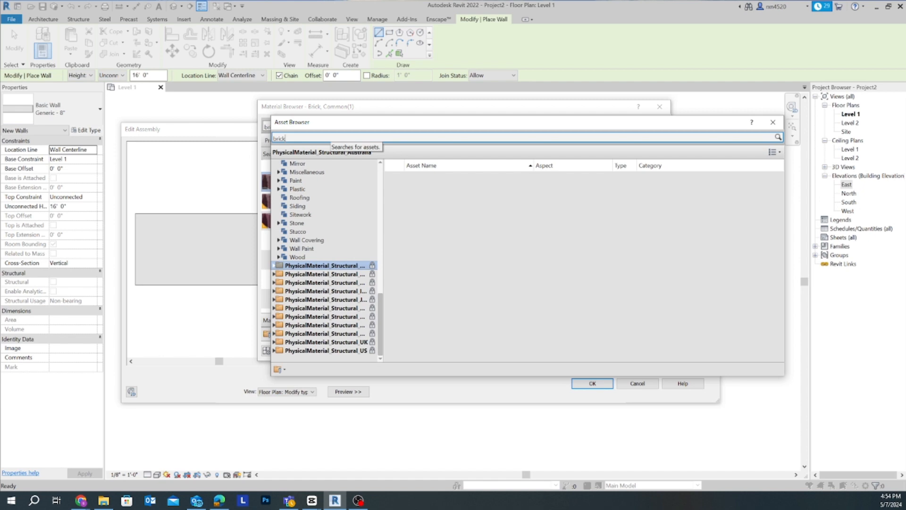
pyautogui.press('Return')
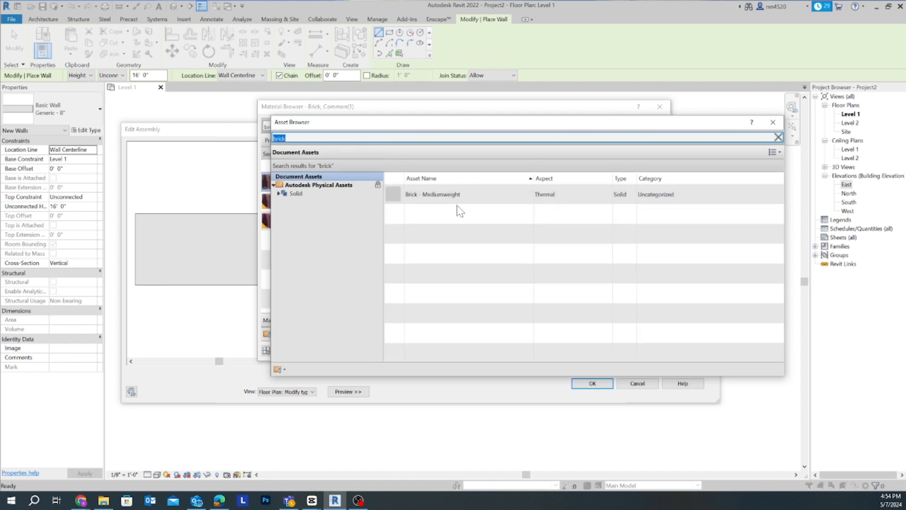
pyautogui.click(307, 196)
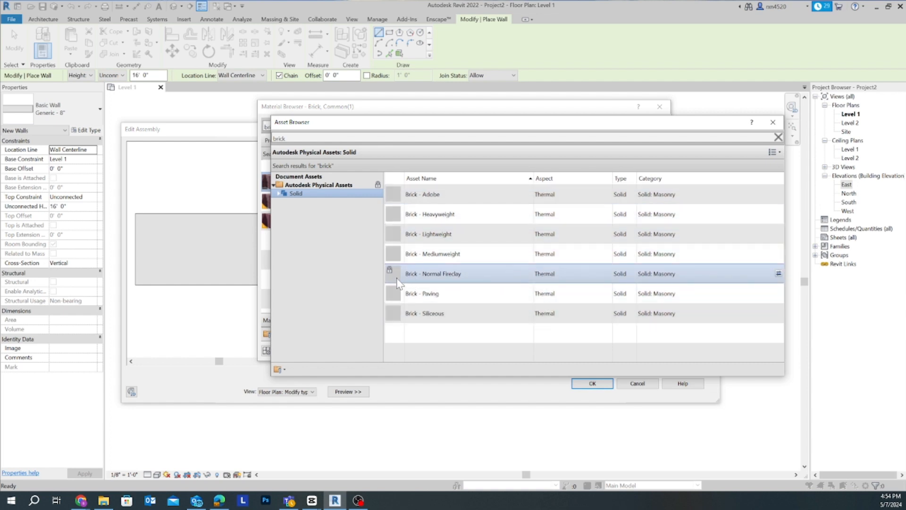
pyautogui.click(779, 275)
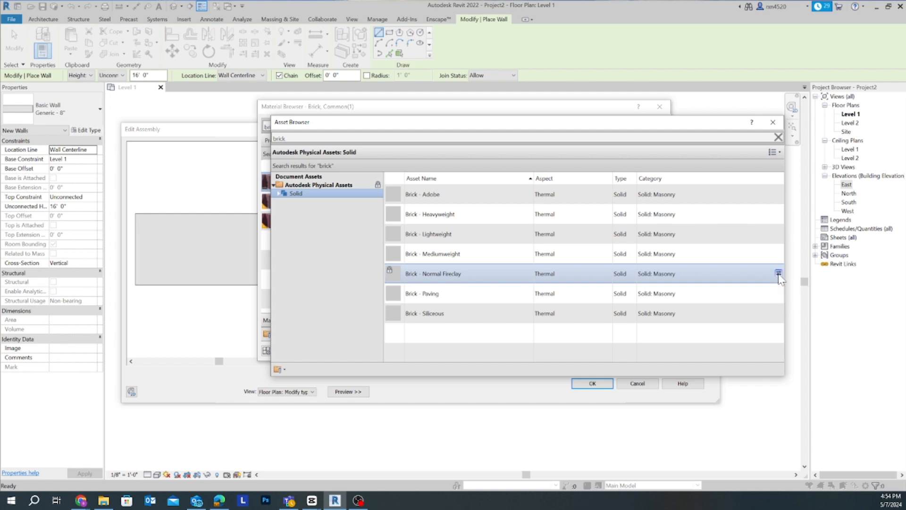
pyautogui.click(779, 137)
pyautogui.click(773, 122)
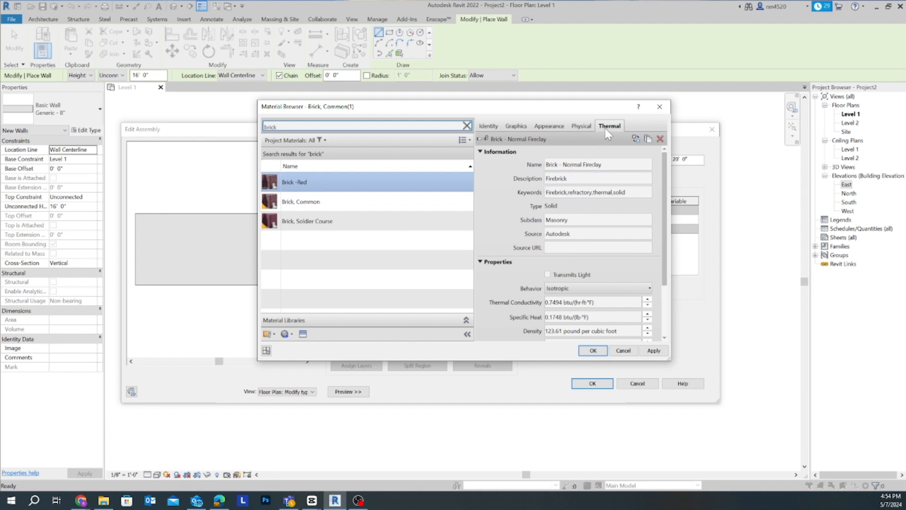
pyautogui.click(591, 350)
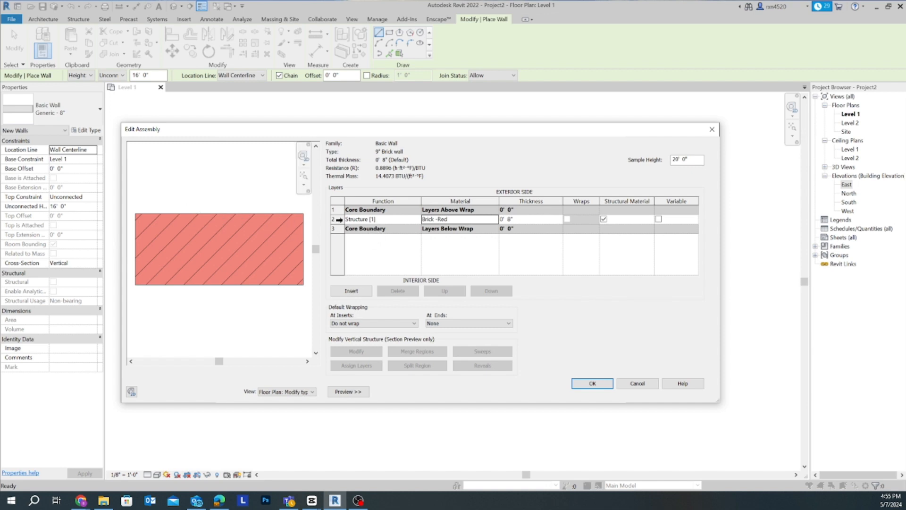
# Step: Insert two new structure layers above the Brick -Red layer in the wall assembly
pyautogui.click(343, 218)
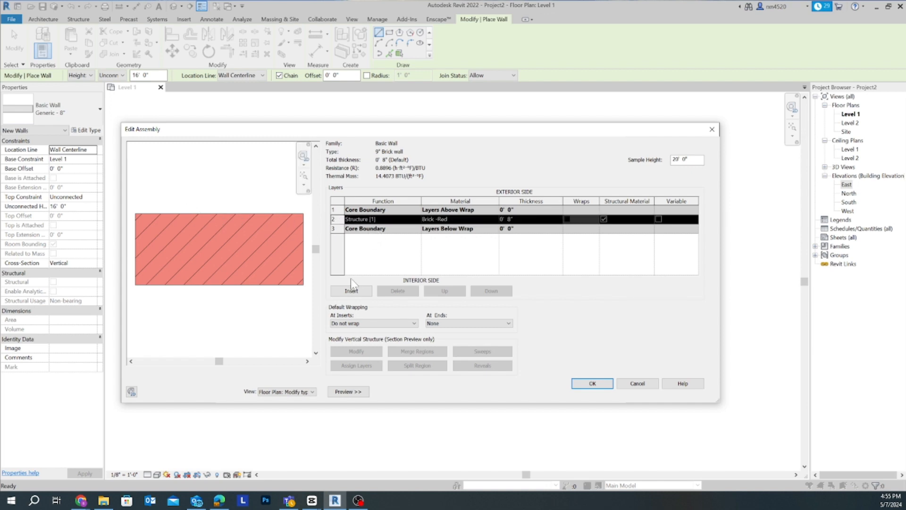
pyautogui.click(350, 291)
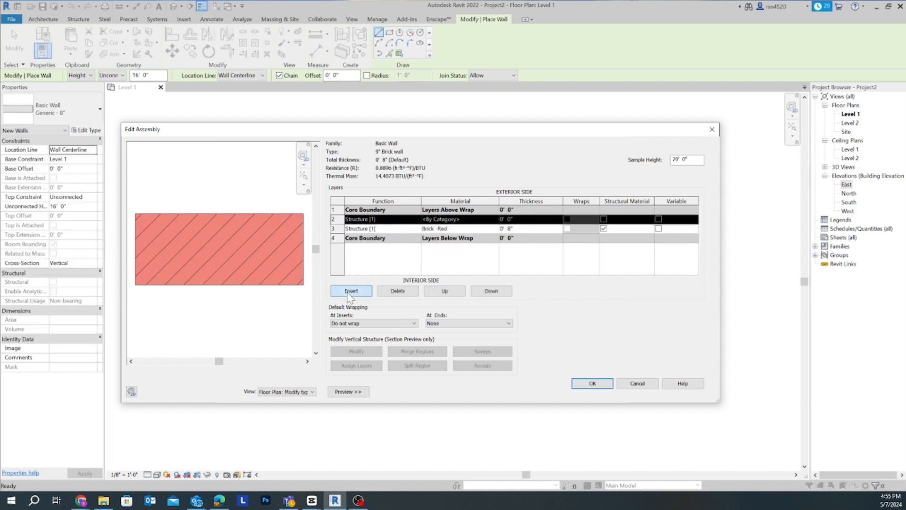
pyautogui.click(350, 291)
pyautogui.click(364, 219)
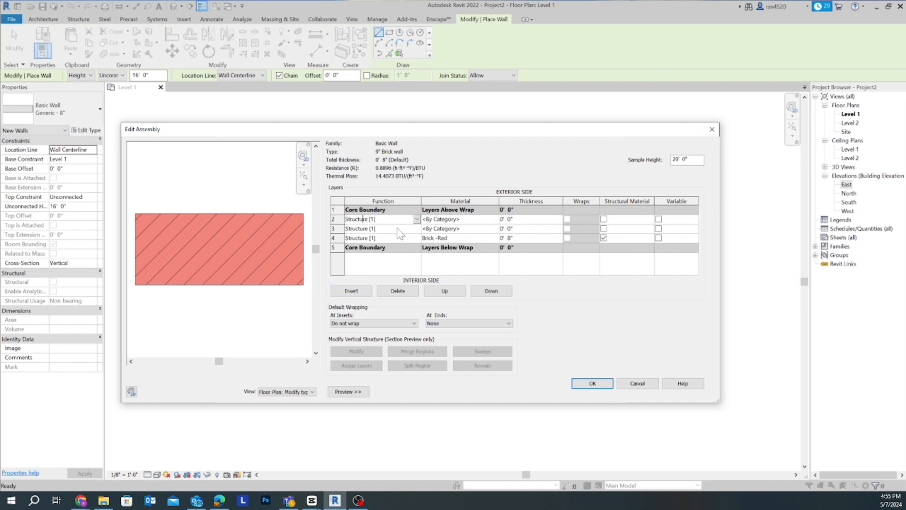
pyautogui.click(416, 220)
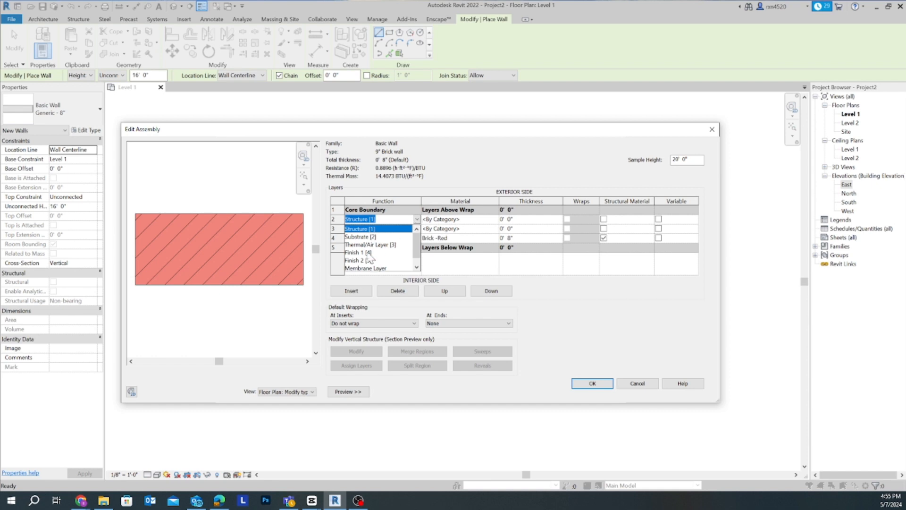
pyautogui.click(417, 220)
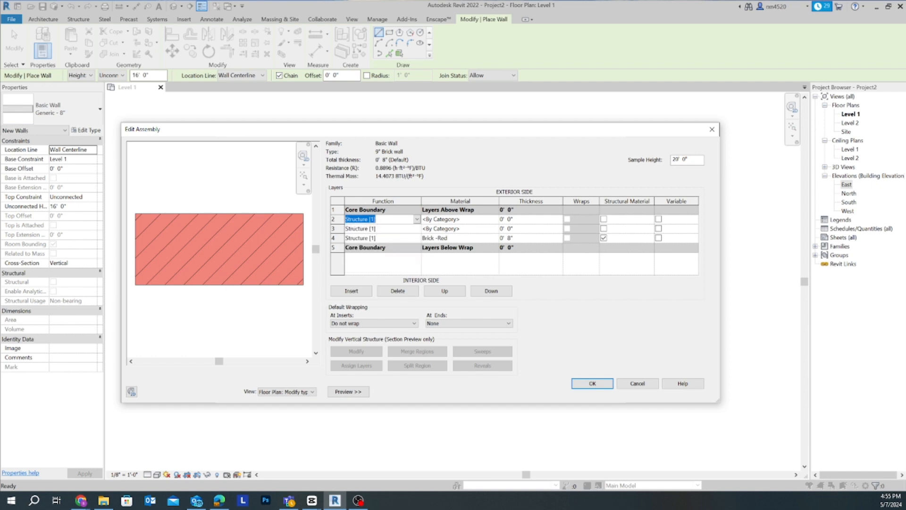
pyautogui.click(417, 219)
pyautogui.click(428, 220)
pyautogui.click(442, 219)
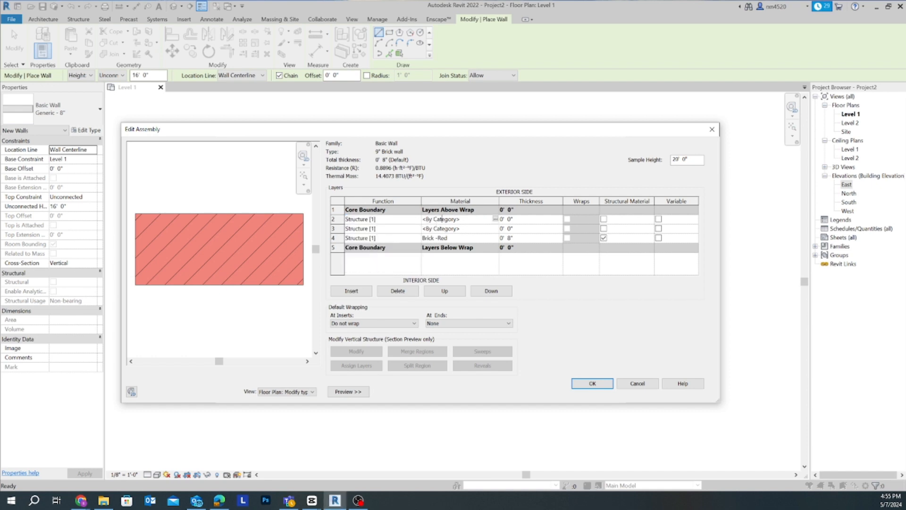
# Step: Set the thickness of both new layers above Brick -Red to 0.5"
pyautogui.click(507, 219)
pyautogui.write('0.5')
pyautogui.press('Return')
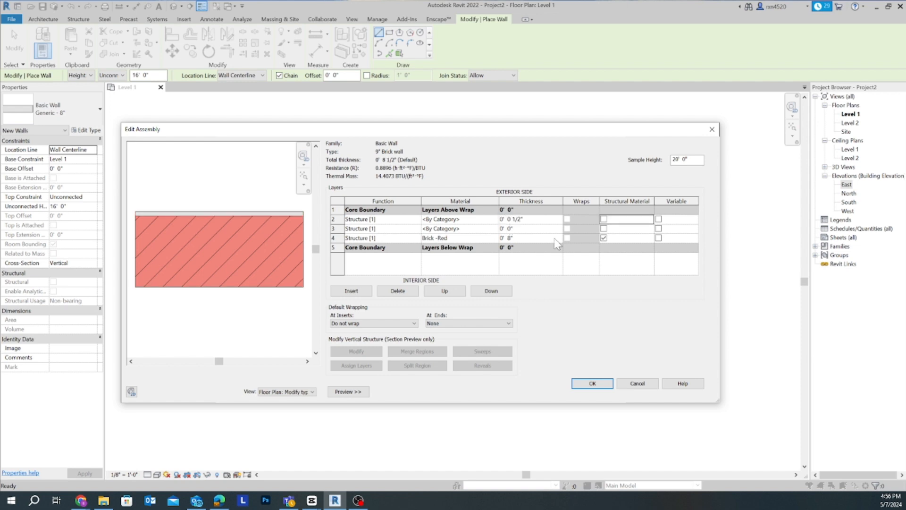
pyautogui.click(512, 230)
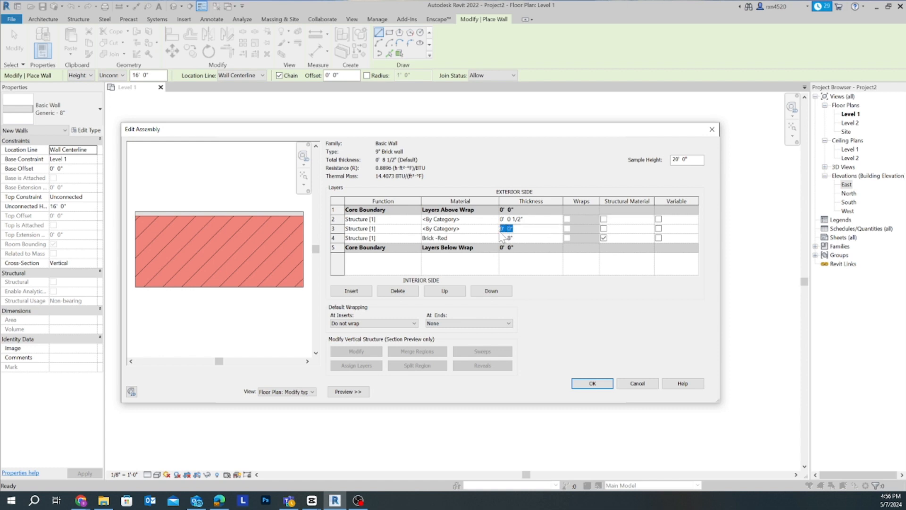
pyautogui.write('0.5"')
pyautogui.press('Return')
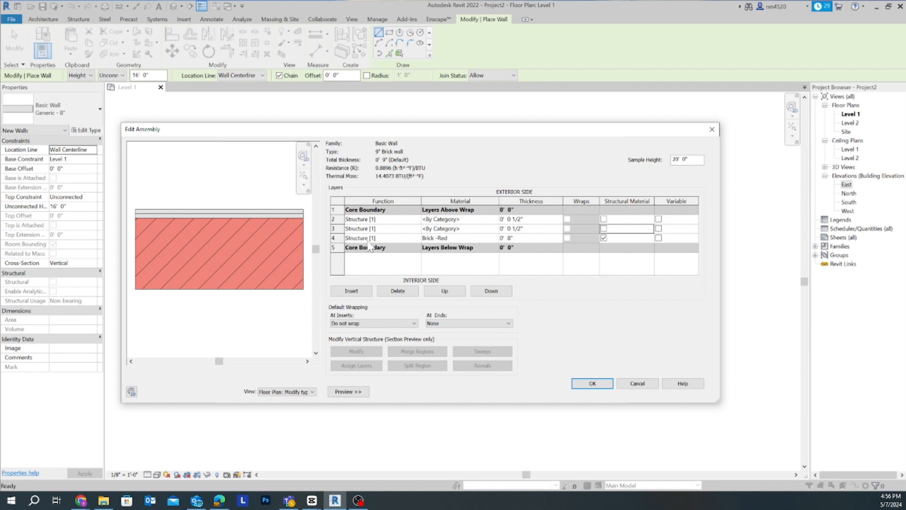
# Step: Move the second 1/2" layer to the interior side of the Brick -Red layer, inside the core boundary
pyautogui.click(345, 229)
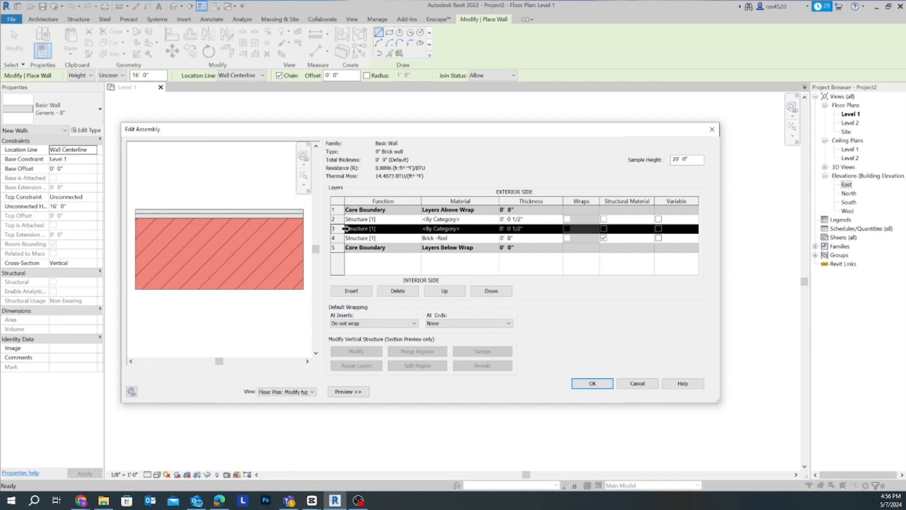
pyautogui.click(486, 293)
pyautogui.click(486, 292)
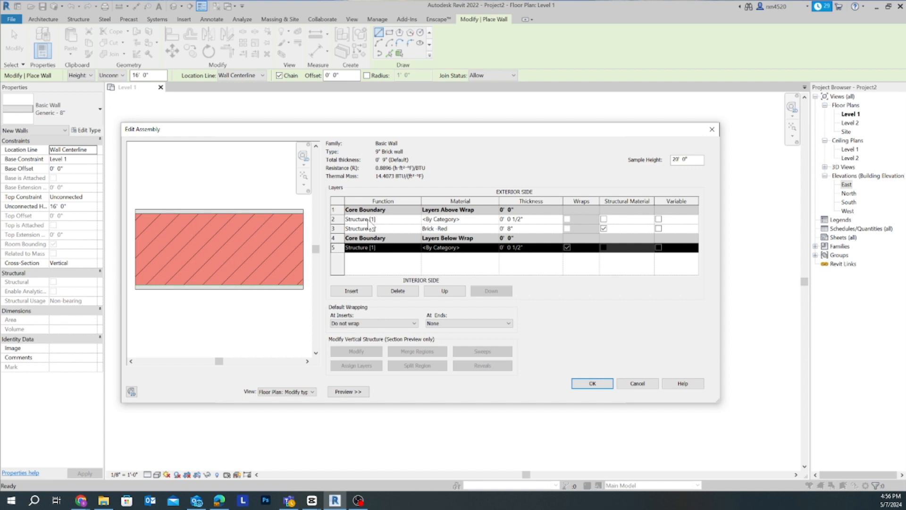
pyautogui.click(343, 219)
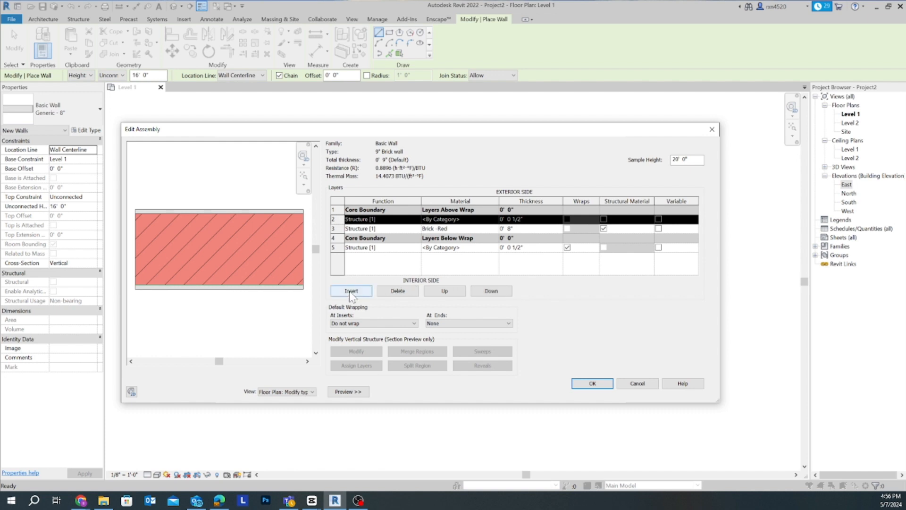
pyautogui.click(444, 291)
pyautogui.click(415, 258)
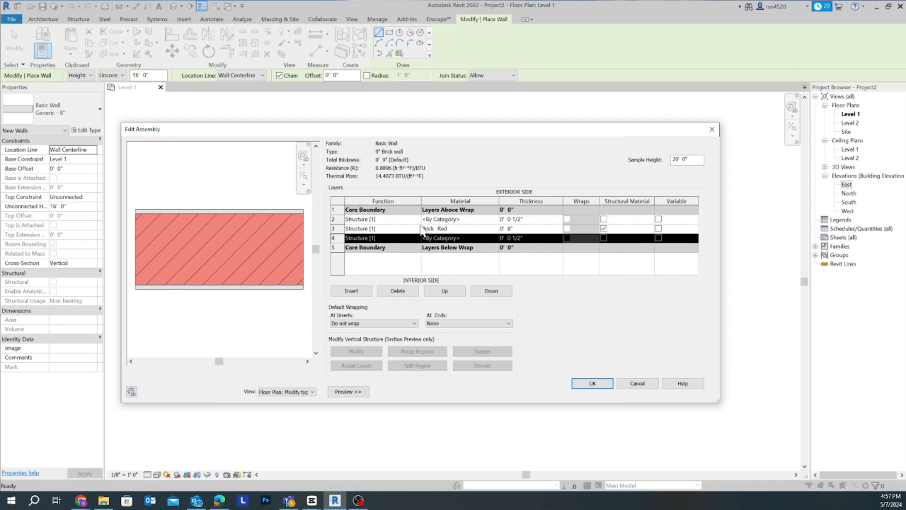
# Step: Search the project materials for plaster and select Gypsum Wall Board for the 1/2" layer on the interior side
pyautogui.click(495, 238)
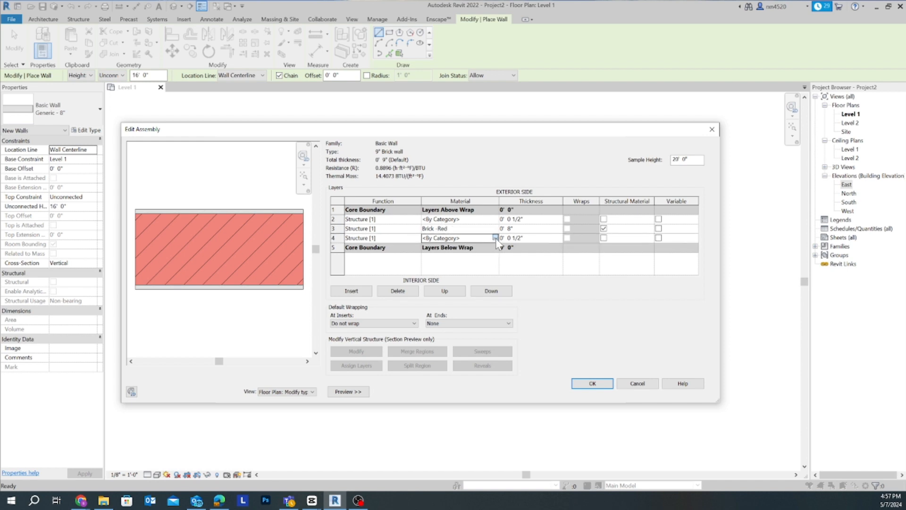
pyautogui.click(495, 238)
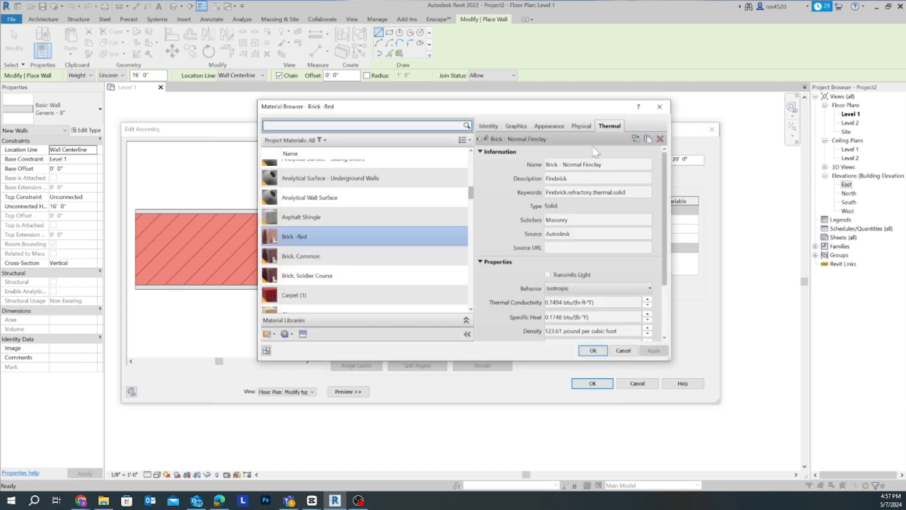
pyautogui.click(666, 109)
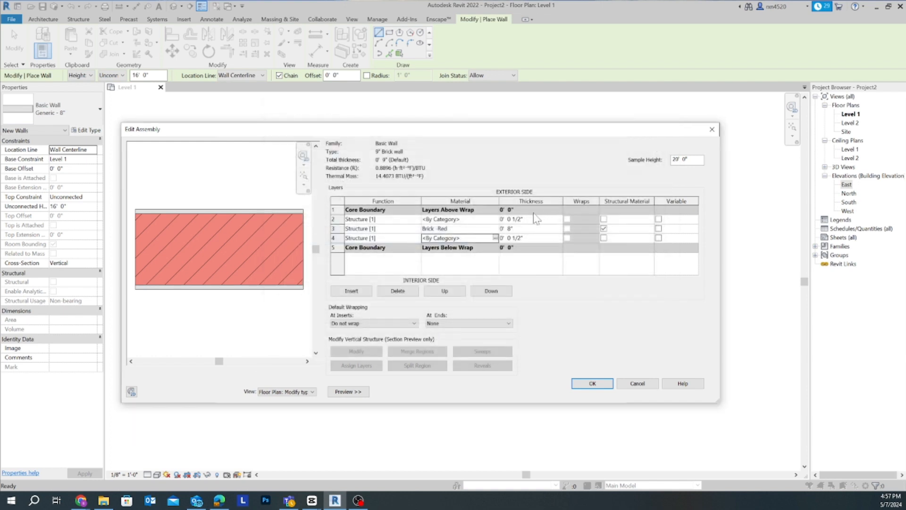
pyautogui.click(495, 238)
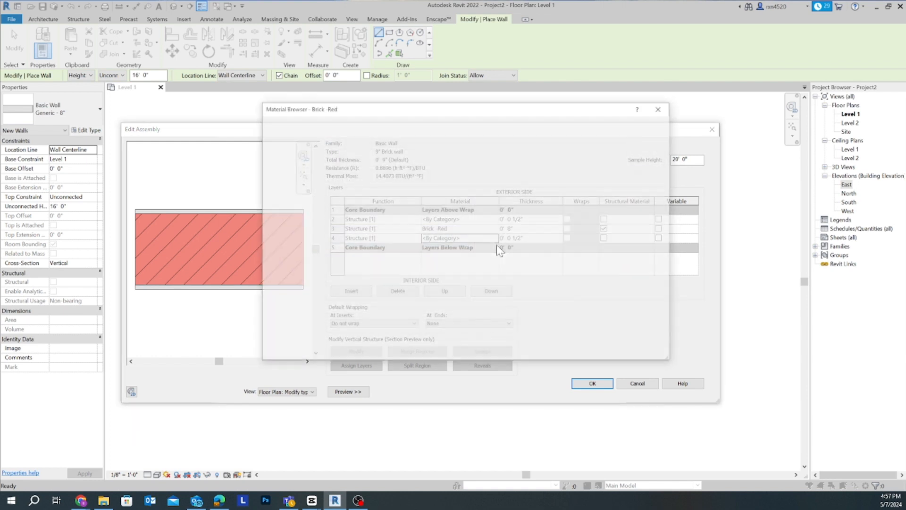
pyautogui.scroll(1, 425, 194)
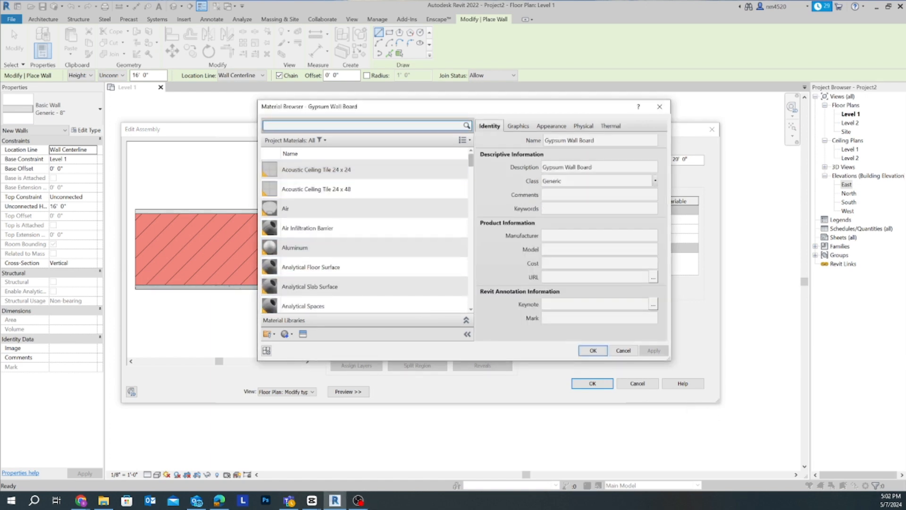
pyautogui.write('laster')
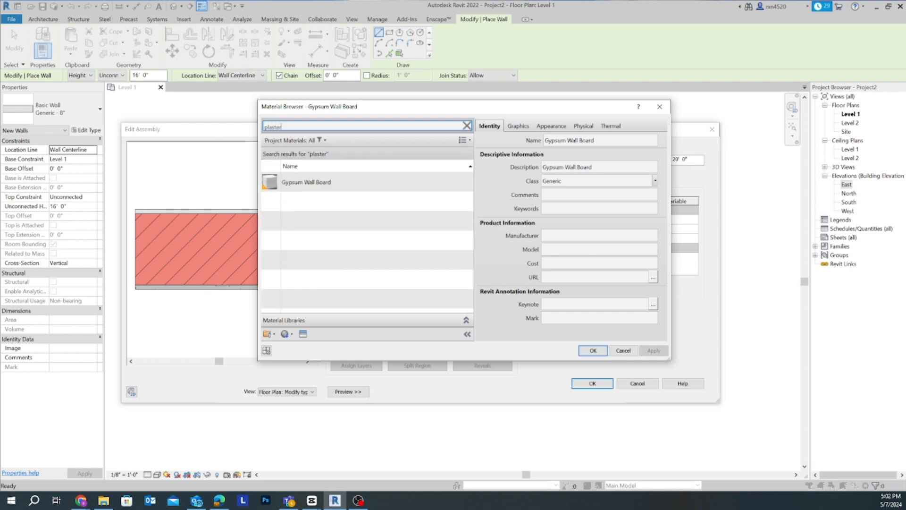
pyautogui.click(316, 187)
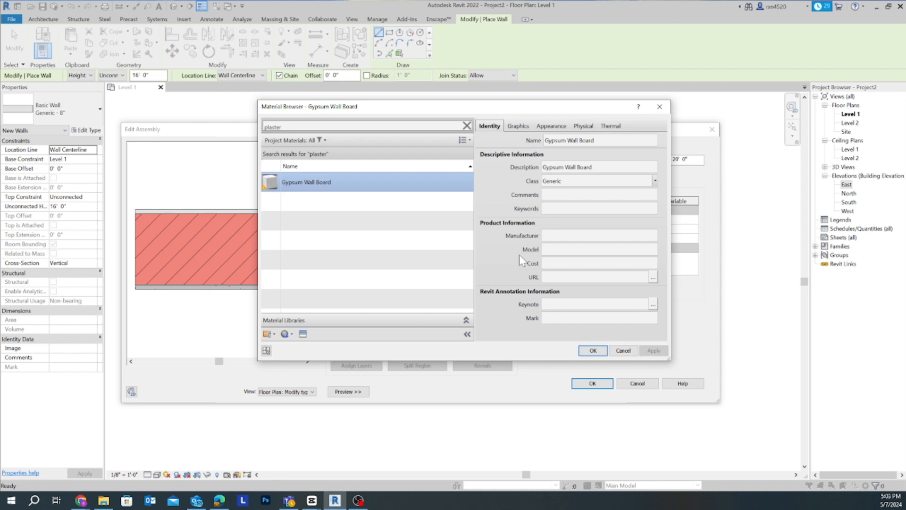
# Step: Set the foreground cut pattern of Gypsum Wall Board to the Gypsum-Plaster drafting pattern
pyautogui.click(513, 126)
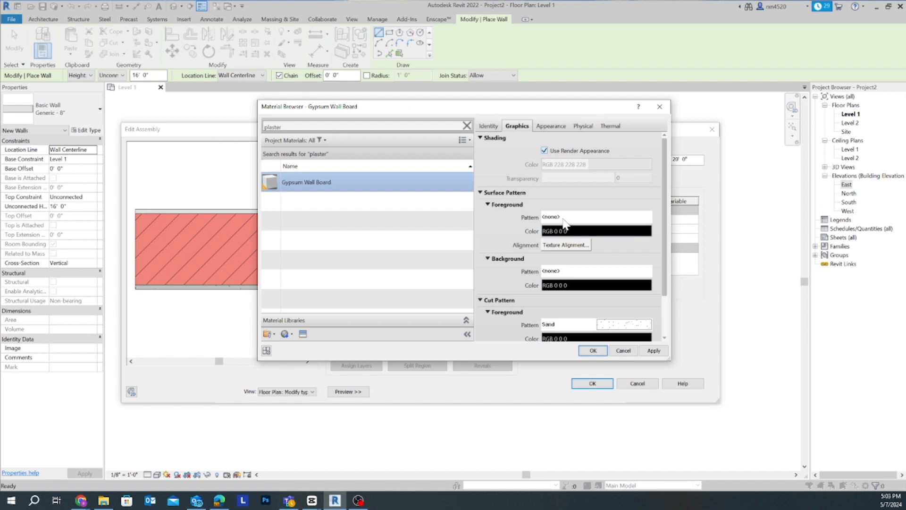
pyautogui.scroll(-2, 574, 250)
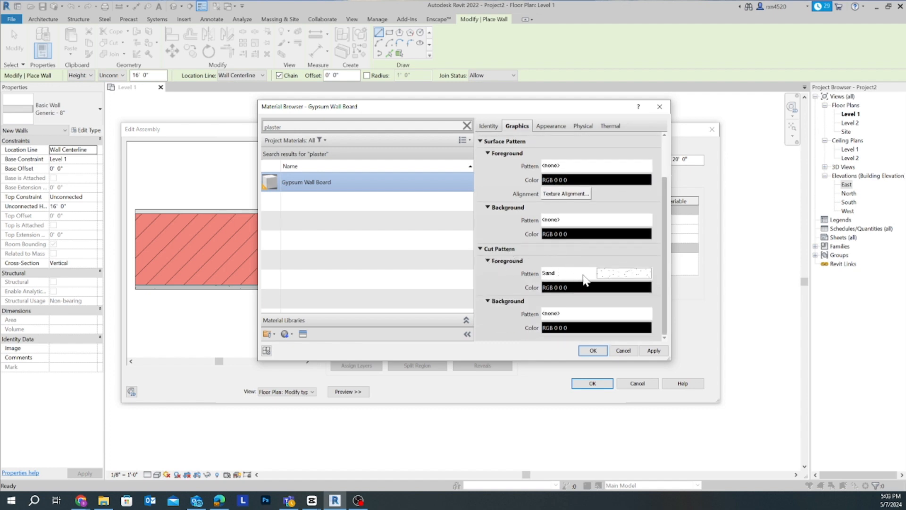
pyautogui.click(609, 273)
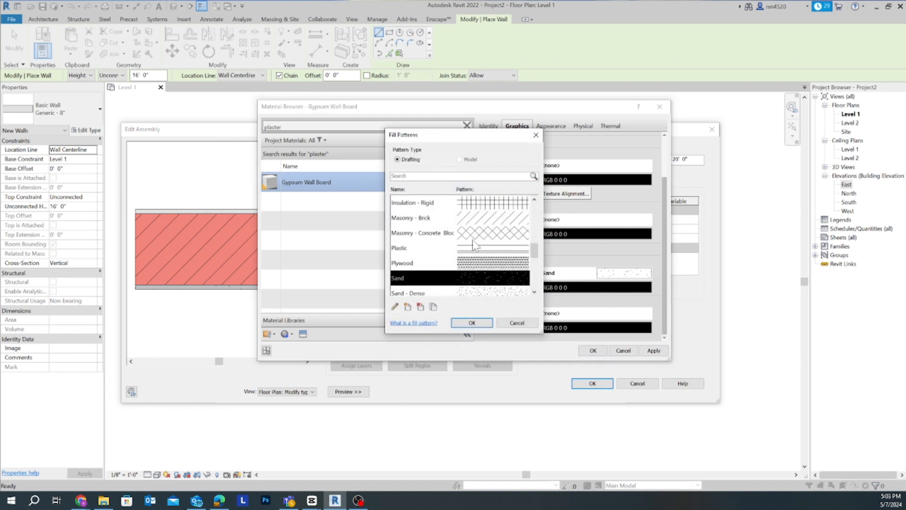
pyautogui.scroll(5, 473, 246)
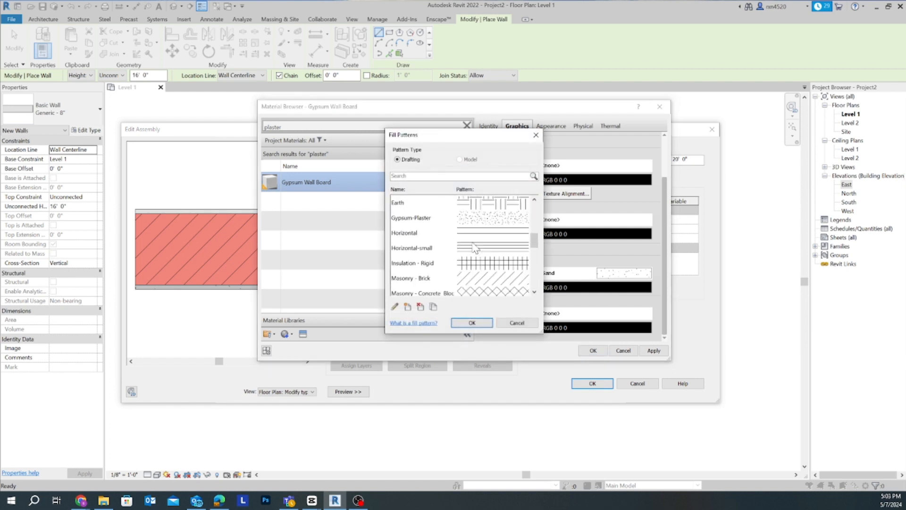
pyautogui.click(424, 219)
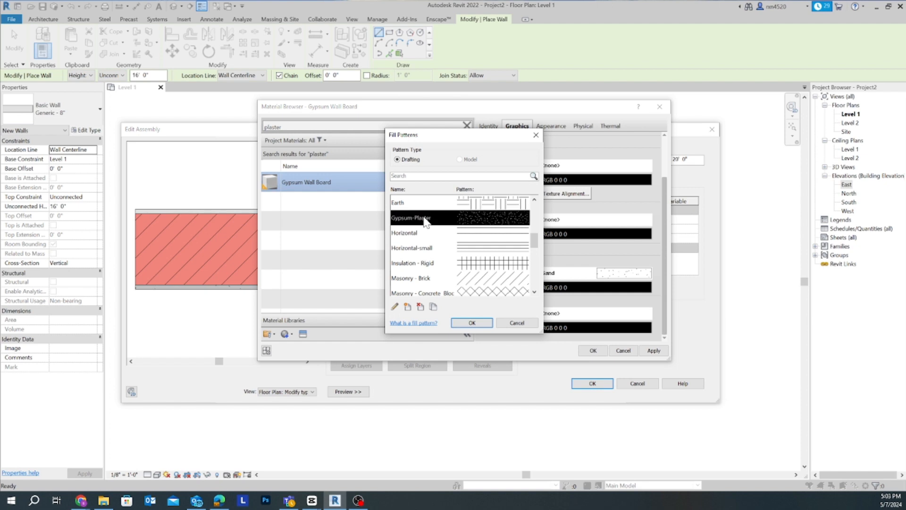
pyautogui.click(472, 323)
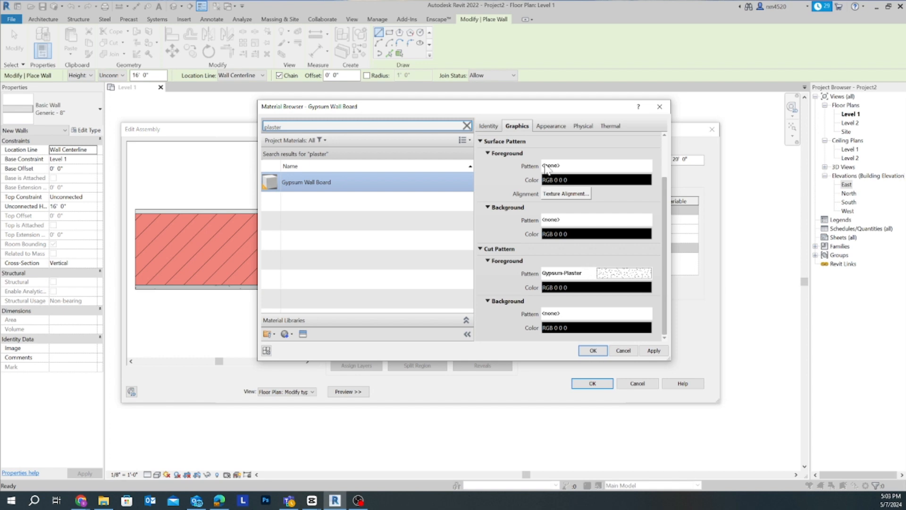
# Step: Replace the Gypsum Wall Board appearance asset with Fine - White from the Stucco category of Autodesk Physical Assets
pyautogui.click(546, 126)
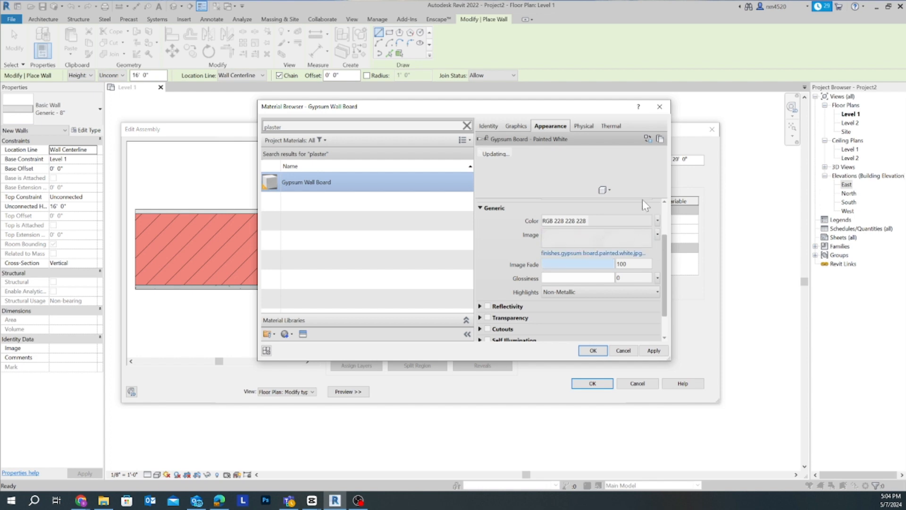
pyautogui.click(647, 140)
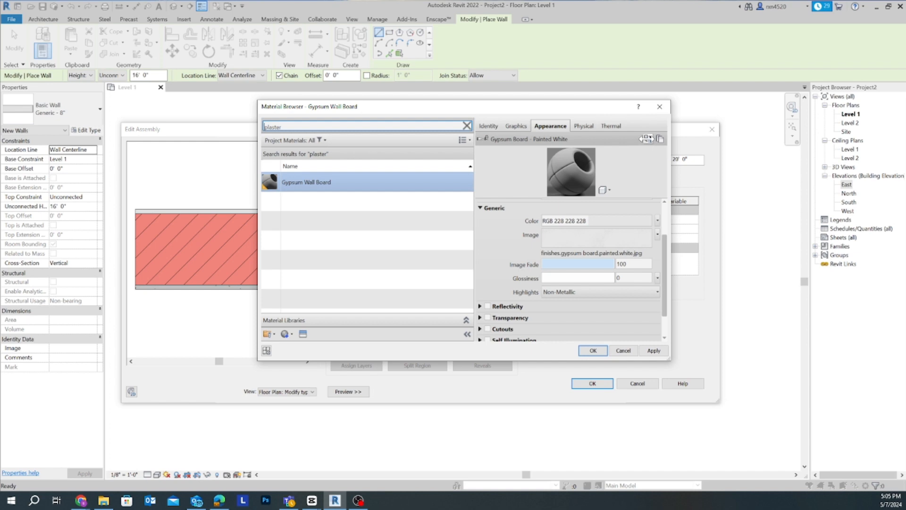
pyautogui.click(647, 138)
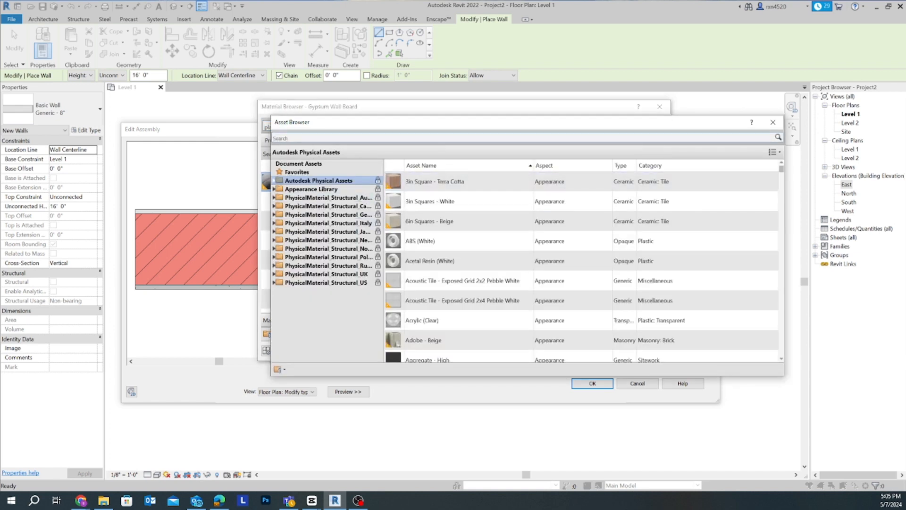
pyautogui.click(274, 181)
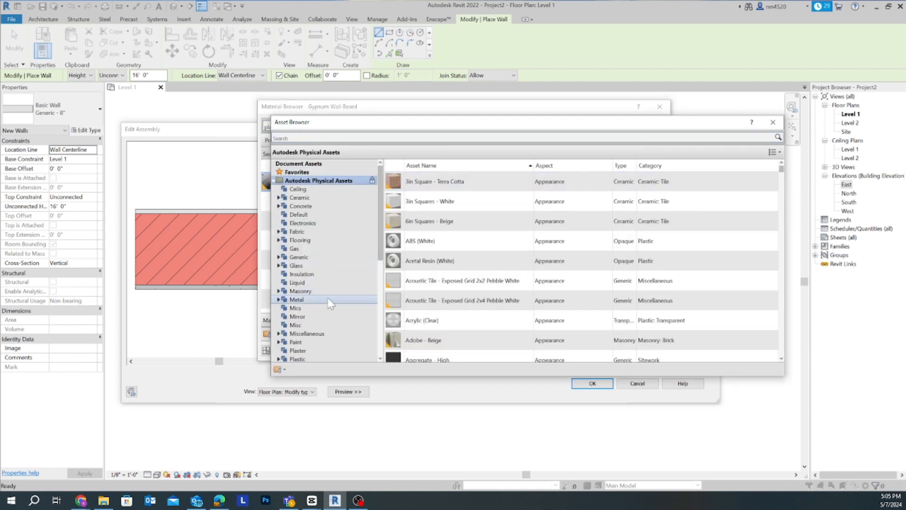
pyautogui.scroll(-3, 327, 298)
pyautogui.scroll(-3, 328, 298)
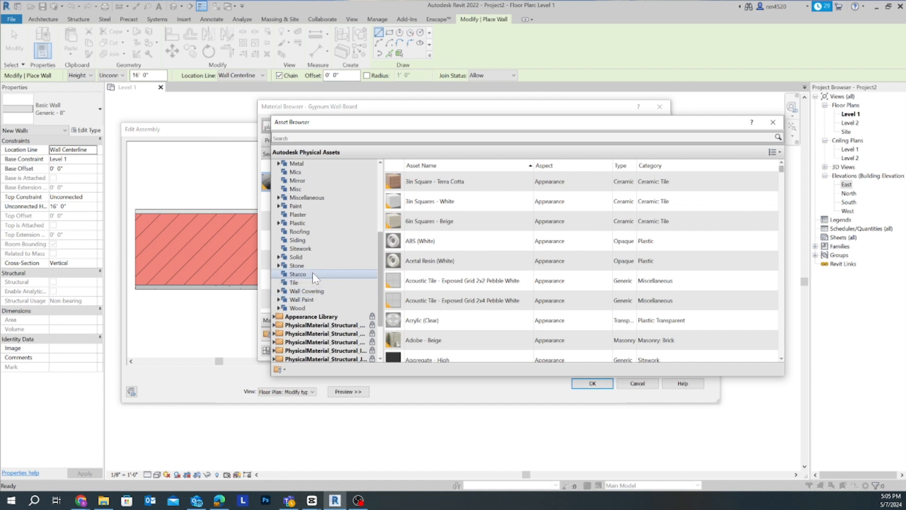
pyautogui.click(313, 274)
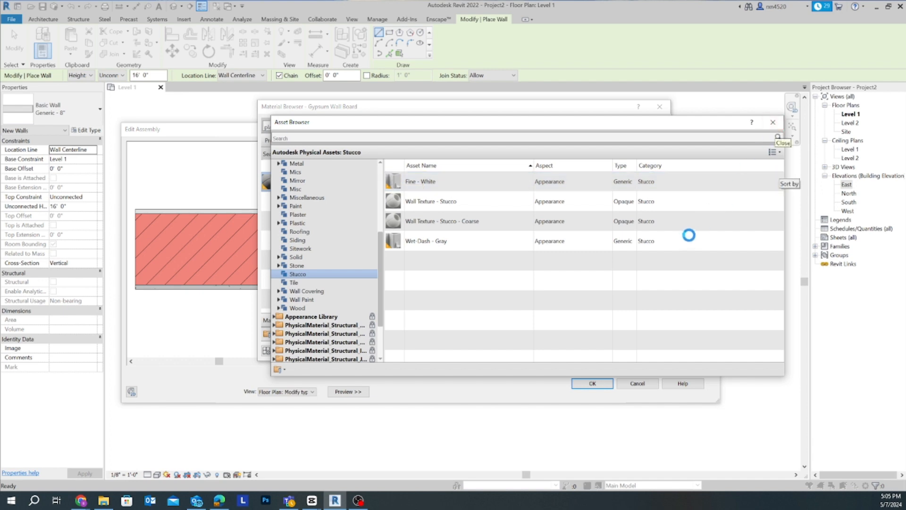
pyautogui.click(776, 125)
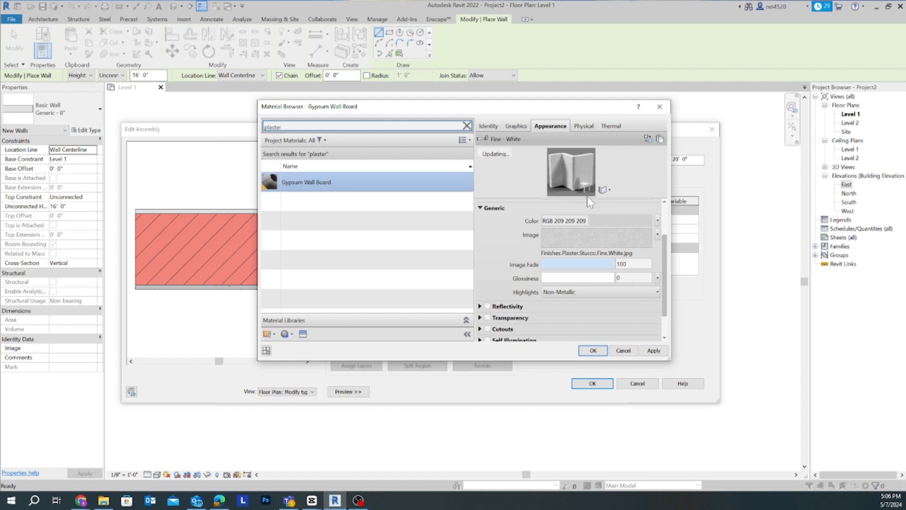
# Step: Search the physical assets for plaster and replace the material's physical asset with Gypsum Wall Board from the Plaster category
pyautogui.click(583, 126)
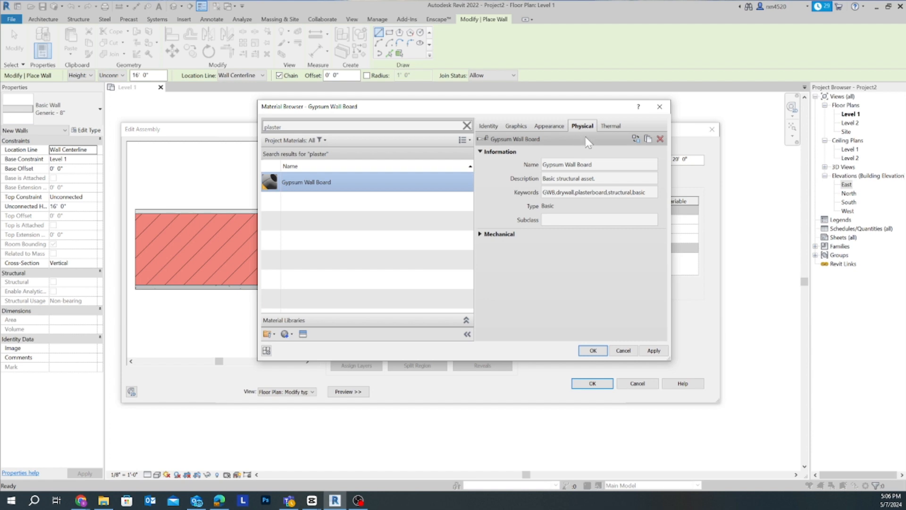
pyautogui.click(635, 138)
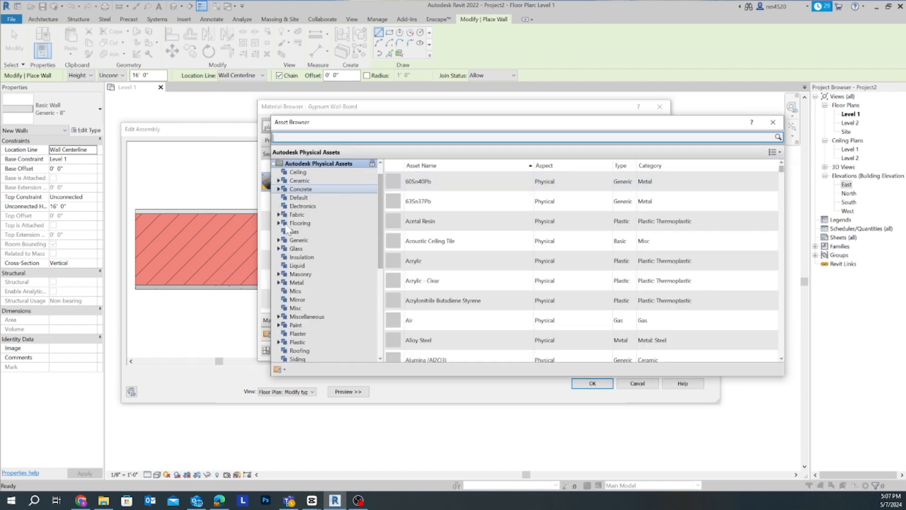
pyautogui.scroll(-2, 298, 321)
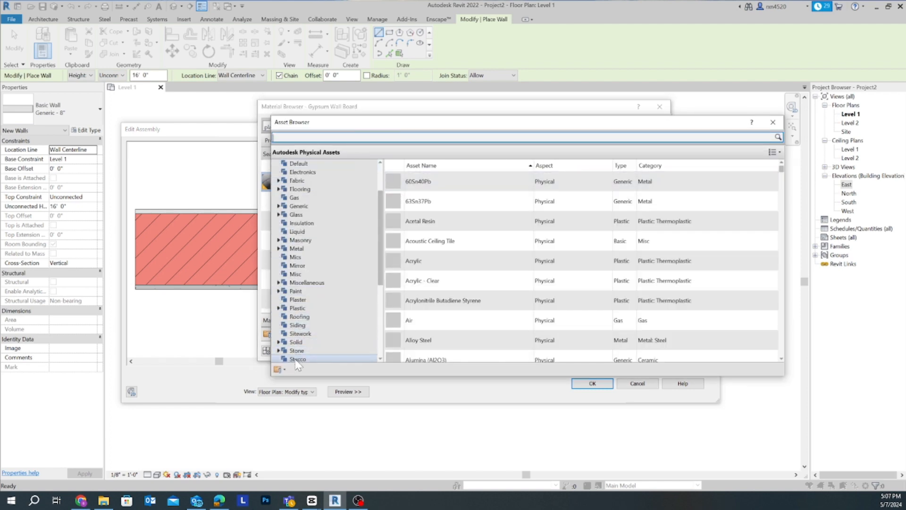
pyautogui.click(299, 359)
pyautogui.scroll(-5, 329, 304)
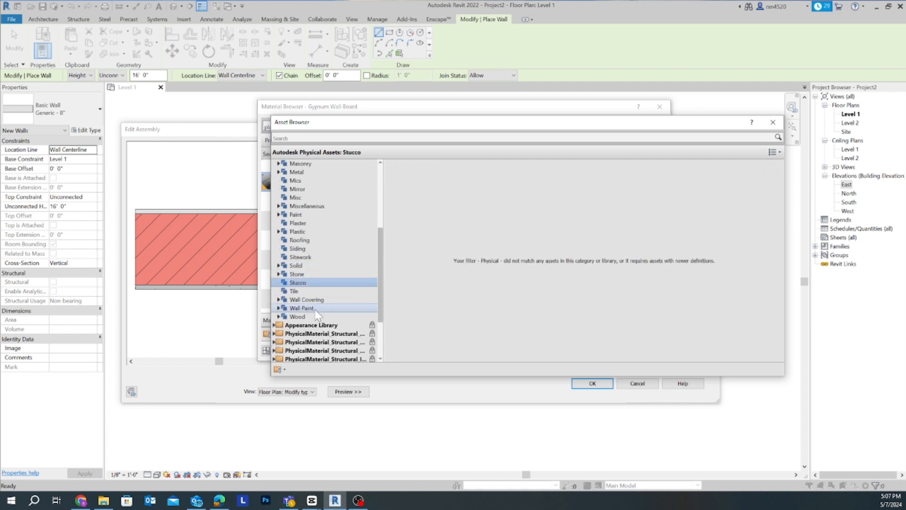
pyautogui.click(331, 138)
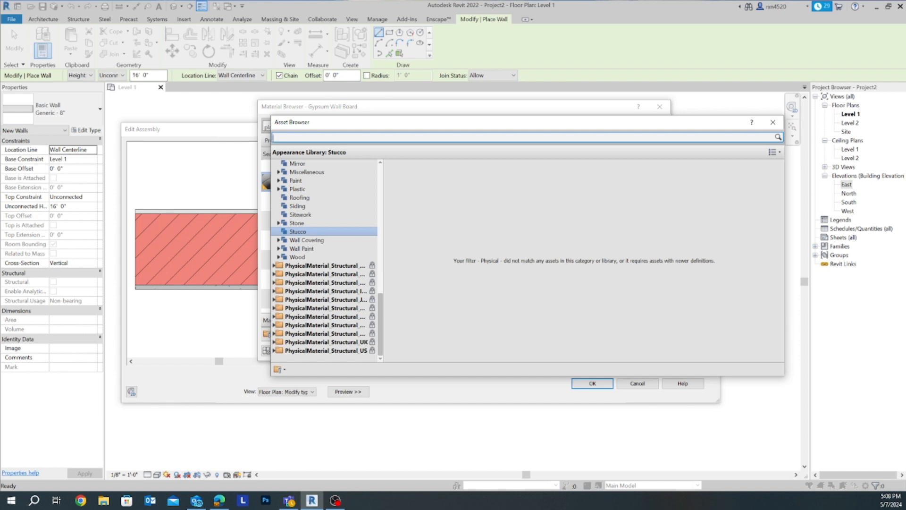
pyautogui.write('laster')
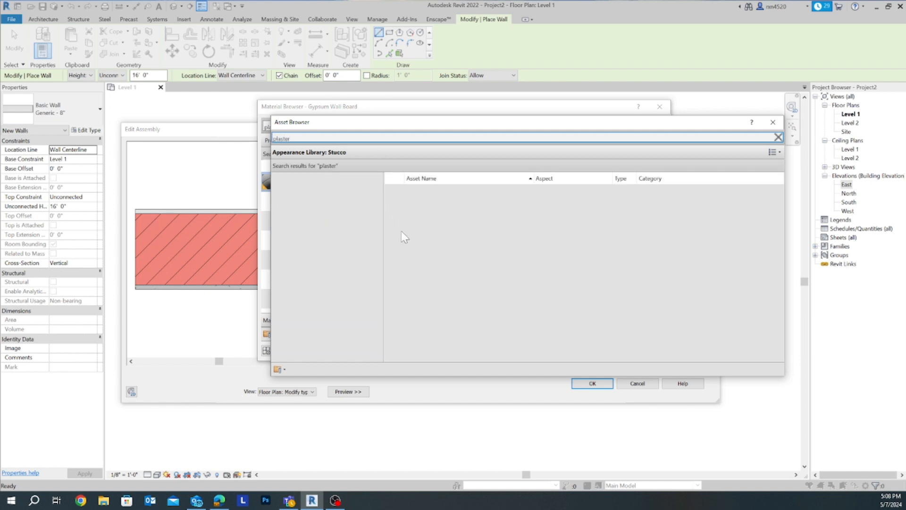
pyautogui.click(450, 200)
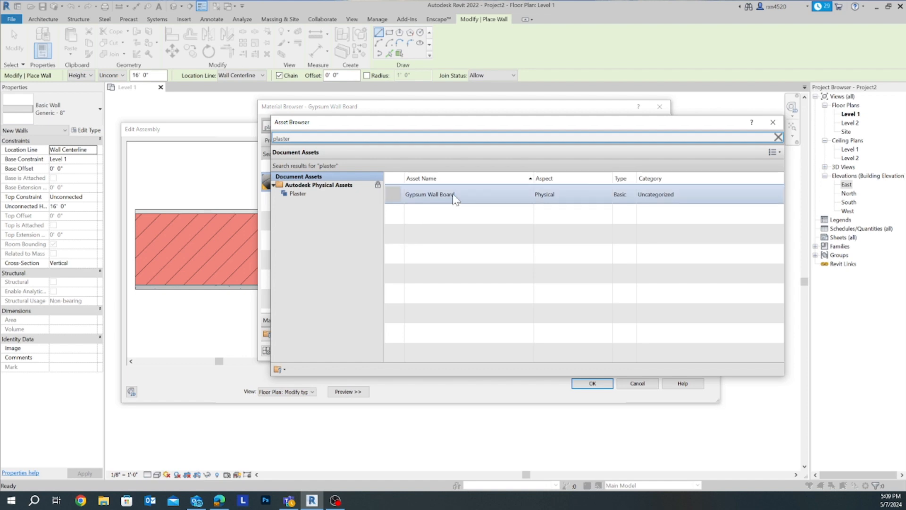
pyautogui.click(453, 194)
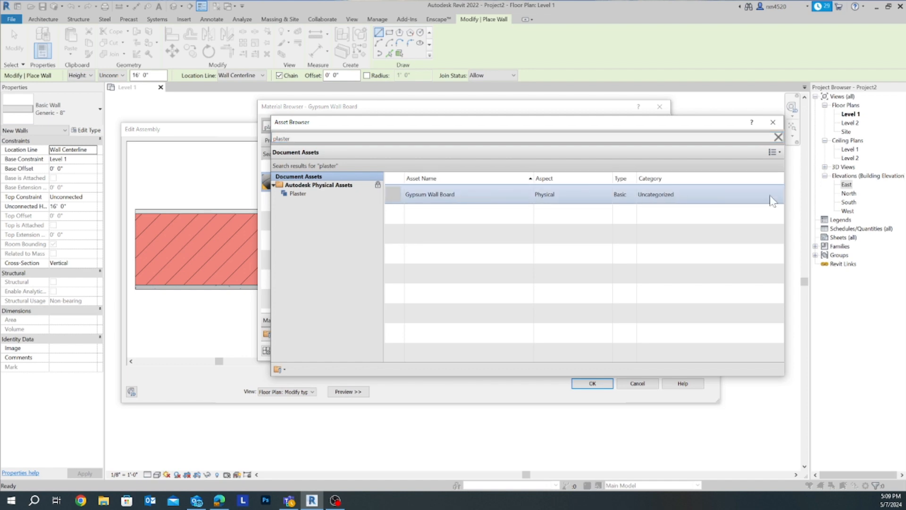
pyautogui.click(316, 191)
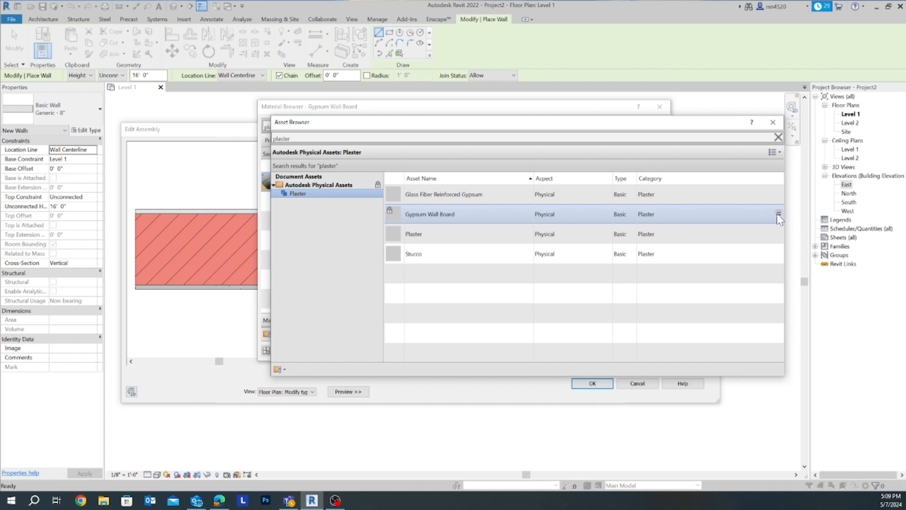
pyautogui.click(778, 136)
pyautogui.click(773, 122)
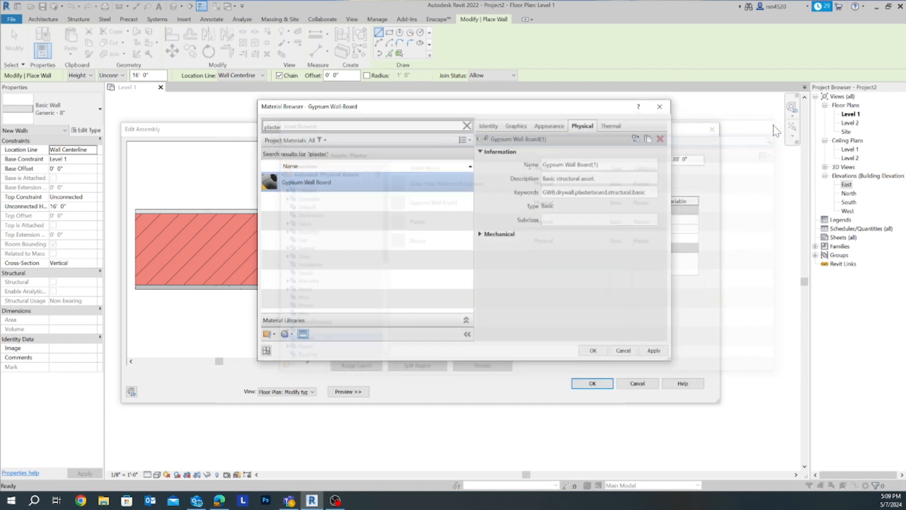
# Step: Replace the material's thermal asset with Gypsum Plaster and apply the material to the interior 1/2" layer
pyautogui.click(612, 127)
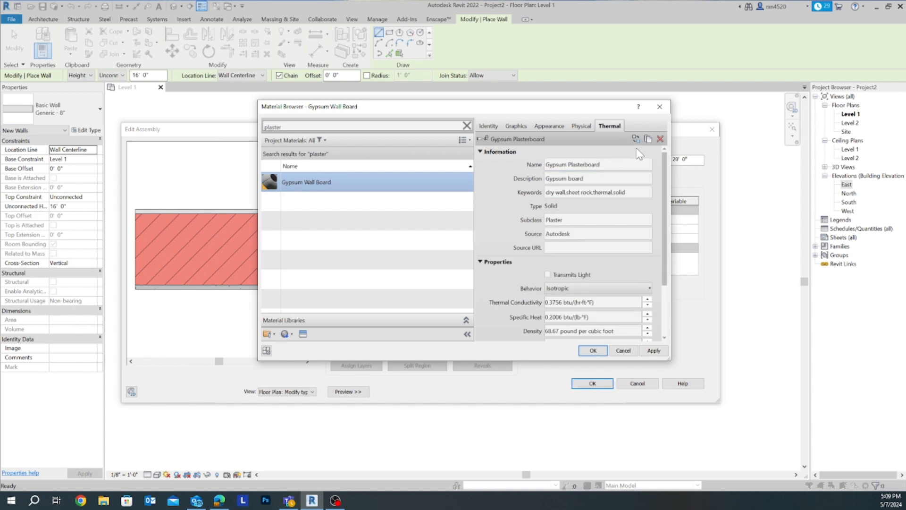
pyautogui.click(636, 139)
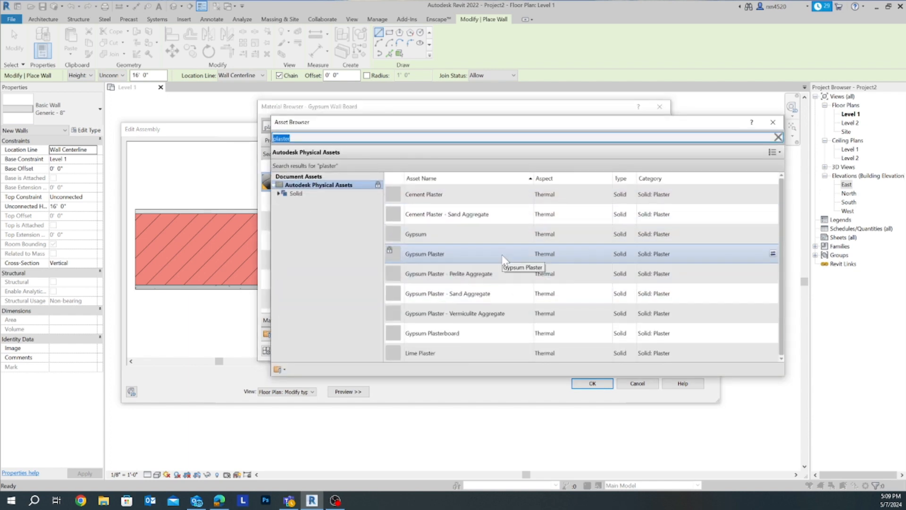
pyautogui.click(773, 253)
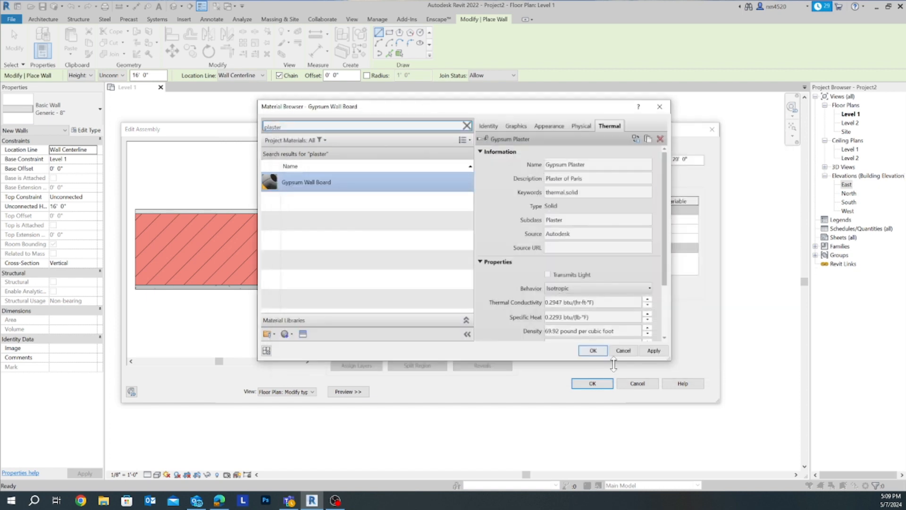
pyautogui.click(653, 350)
pyautogui.click(593, 351)
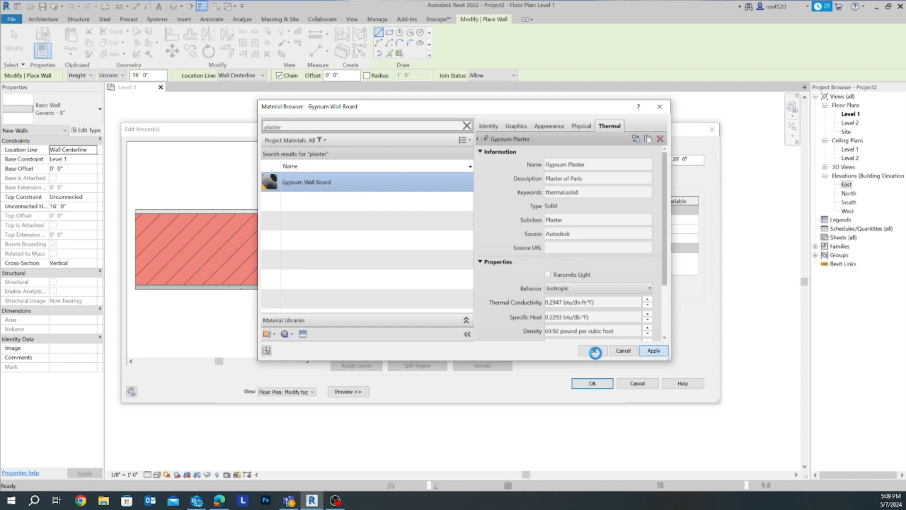
pyautogui.click(594, 352)
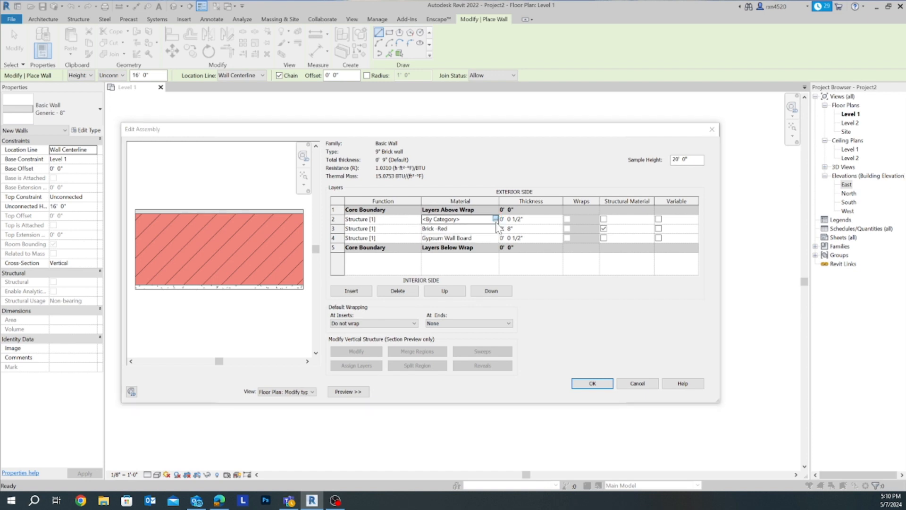
# Step: Assign Gypsum Wall Board to the exterior 1/2" layer and accept the 9" Brick wall assembly and type
pyautogui.click(494, 238)
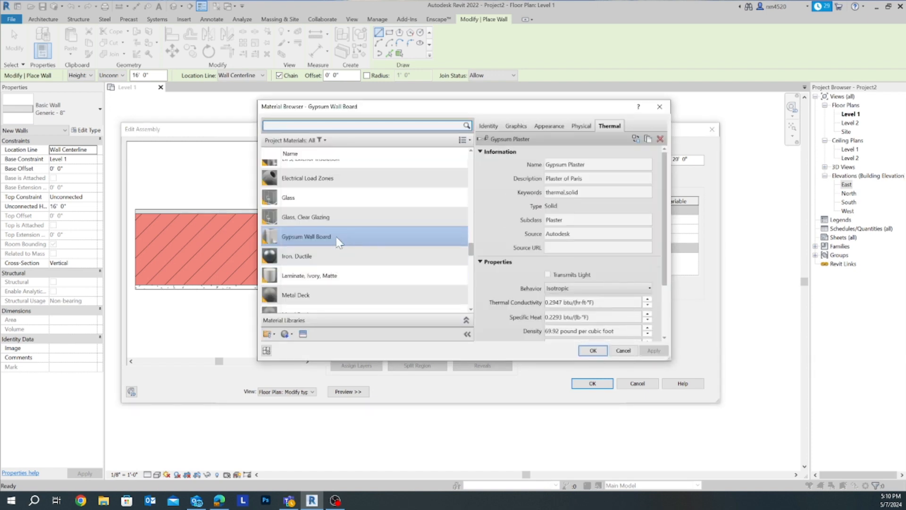
pyautogui.click(338, 239)
pyautogui.click(598, 351)
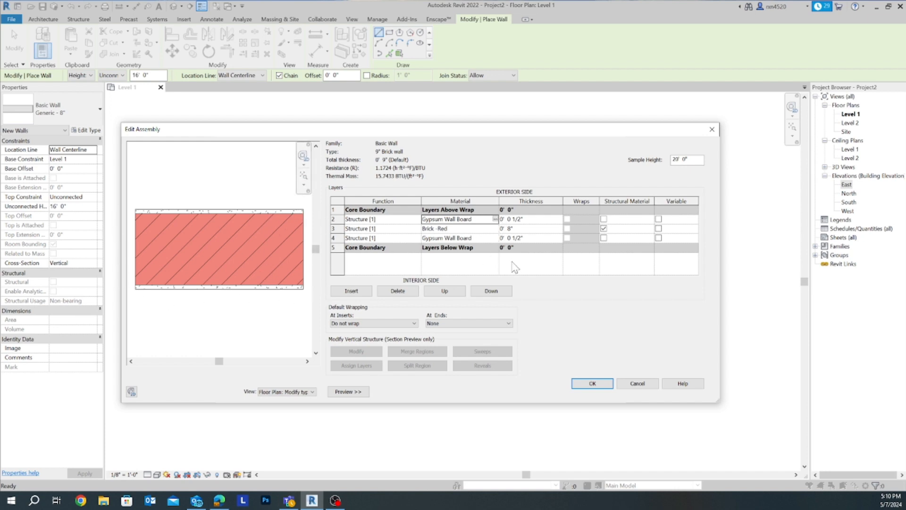
pyautogui.click(592, 384)
pyautogui.click(616, 391)
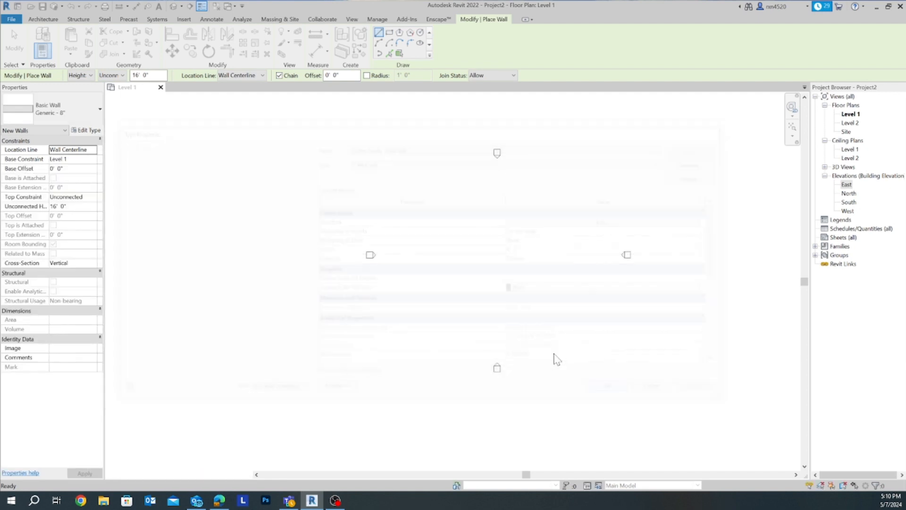
# Step: Draw a closed rectangle of 9" Brick walls about 86' by 56'-6" between the elevation markers on Level 1
pyautogui.scroll(2, 423, 239)
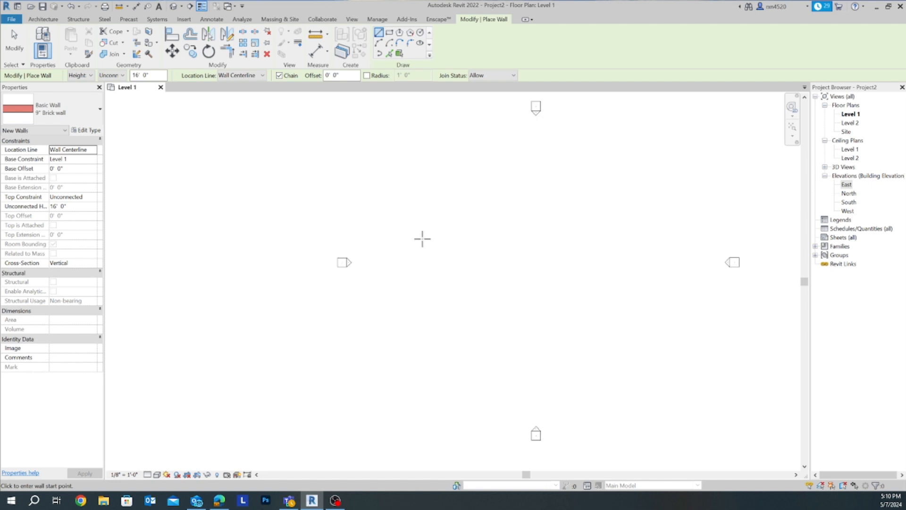
pyautogui.click(408, 203)
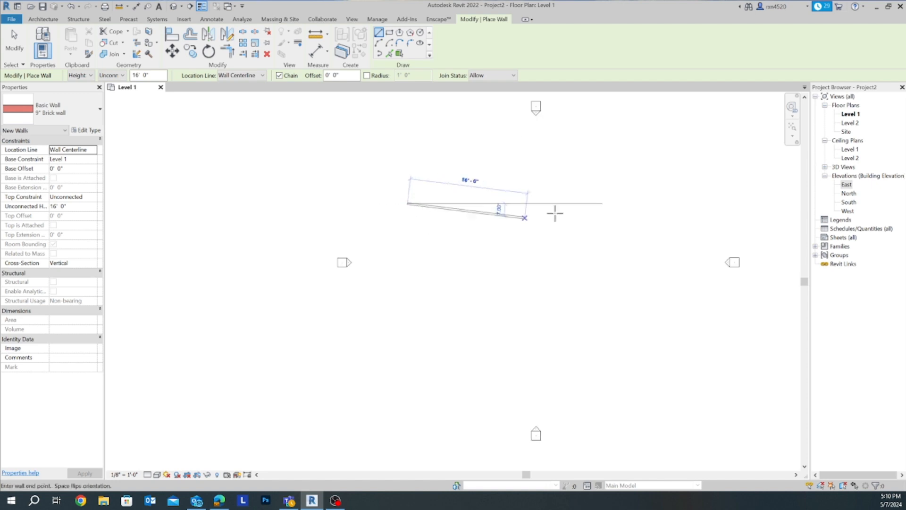
pyautogui.click(608, 203)
pyautogui.click(609, 335)
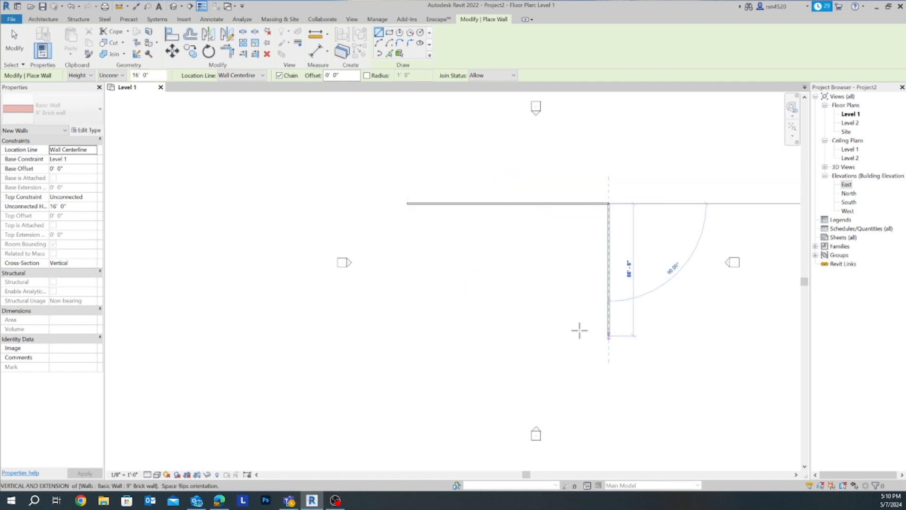
pyautogui.click(406, 336)
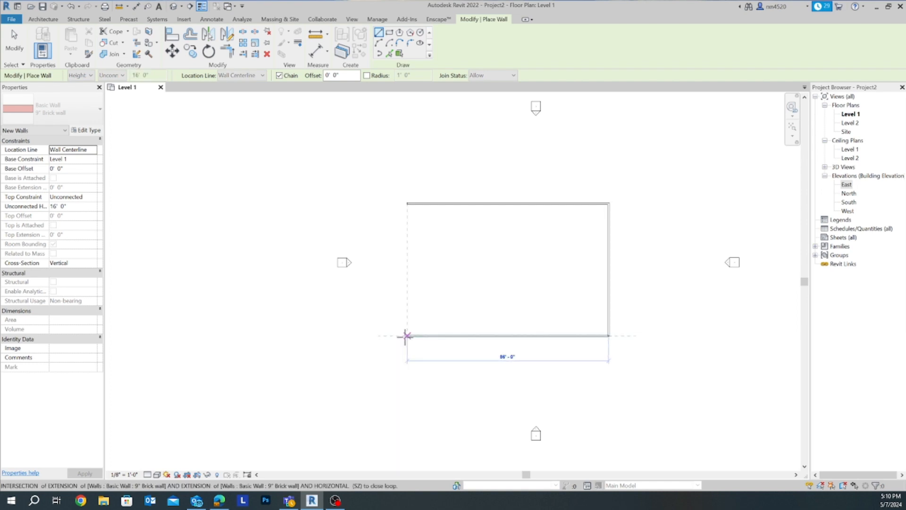
pyautogui.click(407, 203)
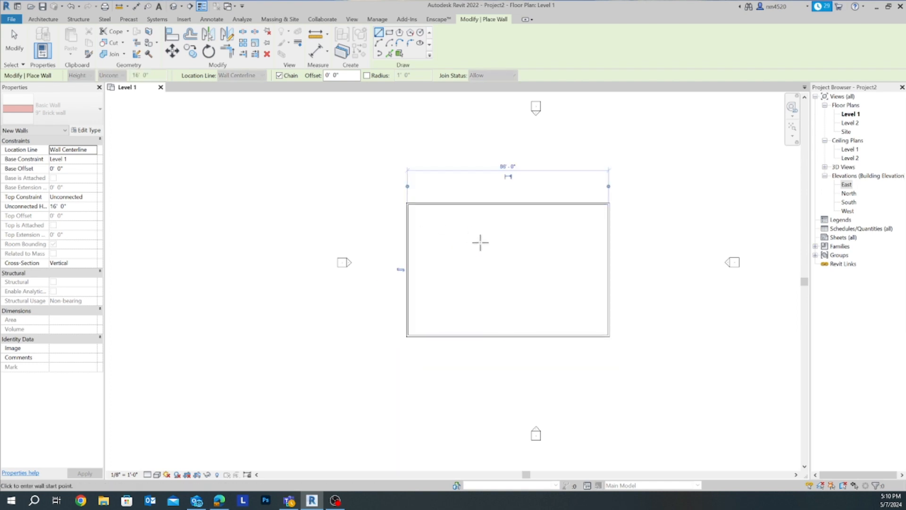
# Step: Draw a vertical 9" Brick partition about 56'-6" long across the rectangle near its middle and end the wall chain
pyautogui.click(502, 203)
pyautogui.click(502, 336)
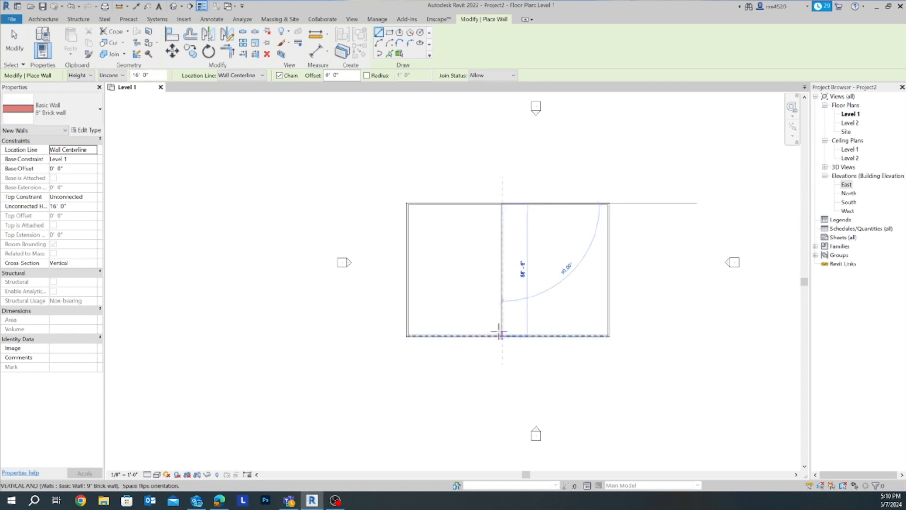
pyautogui.scroll(4, 500, 325)
pyautogui.press('Escape')
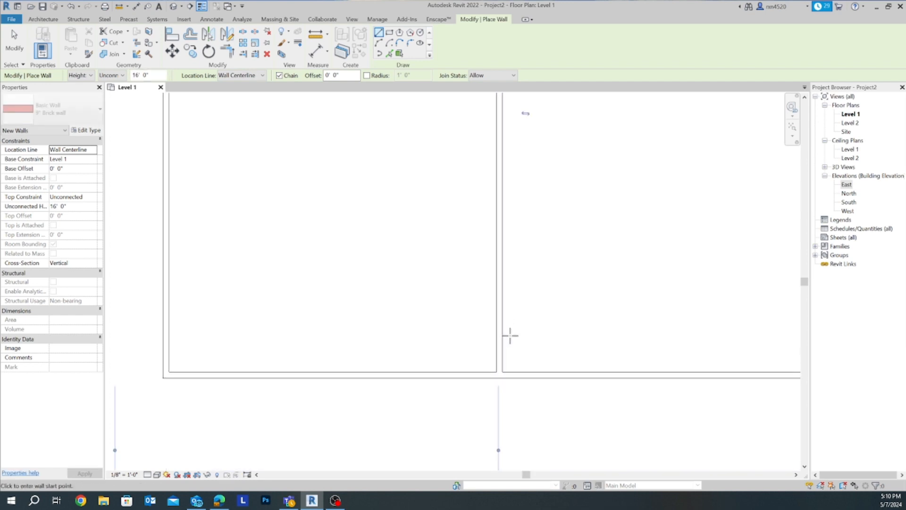
# Step: Dismiss the save reminder and set the floor plan's detail level to Fine
pyautogui.scroll(2, 504, 330)
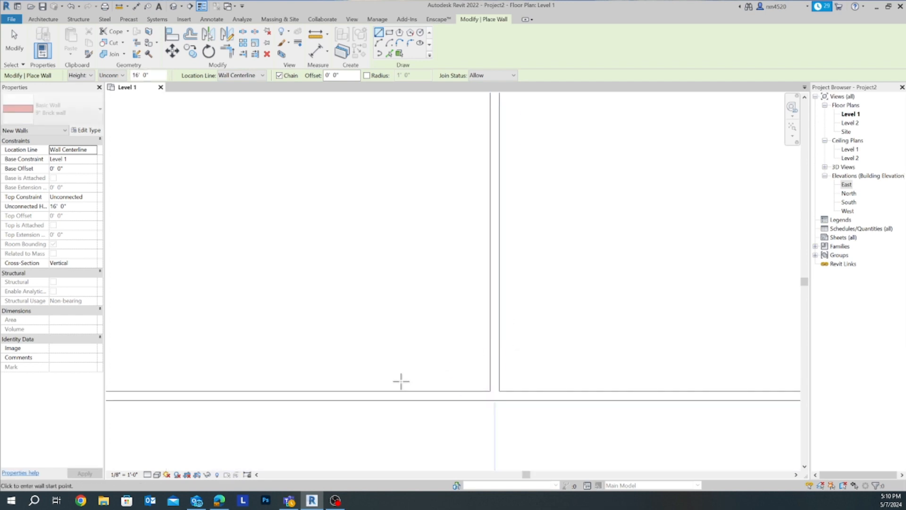
pyautogui.click(147, 474)
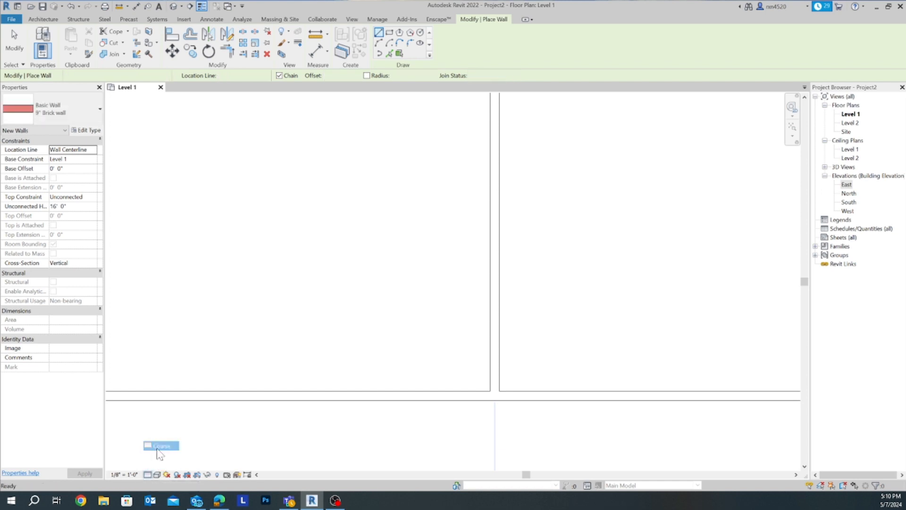
pyautogui.click(160, 455)
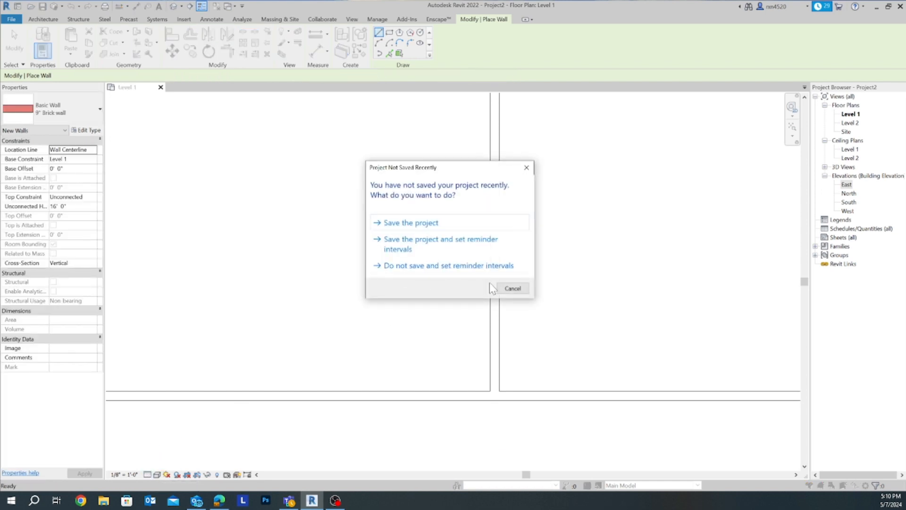
pyautogui.press('Escape')
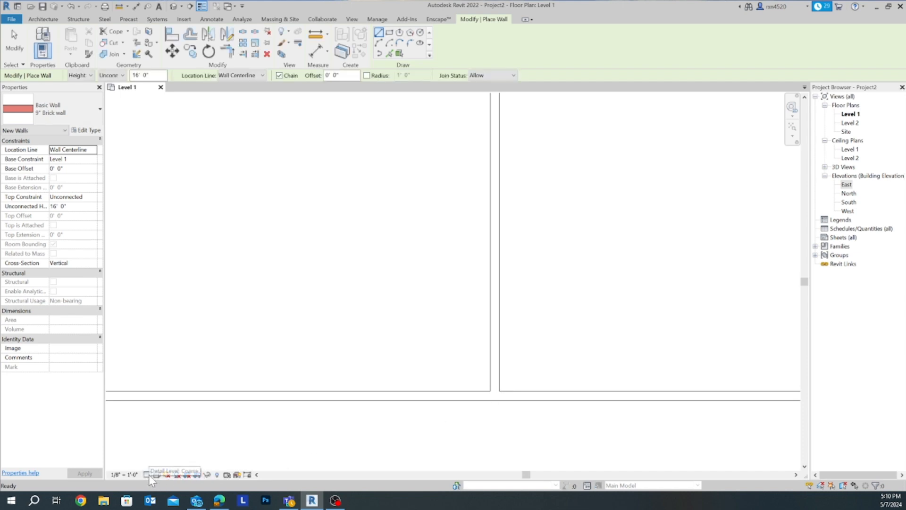
pyautogui.click(148, 474)
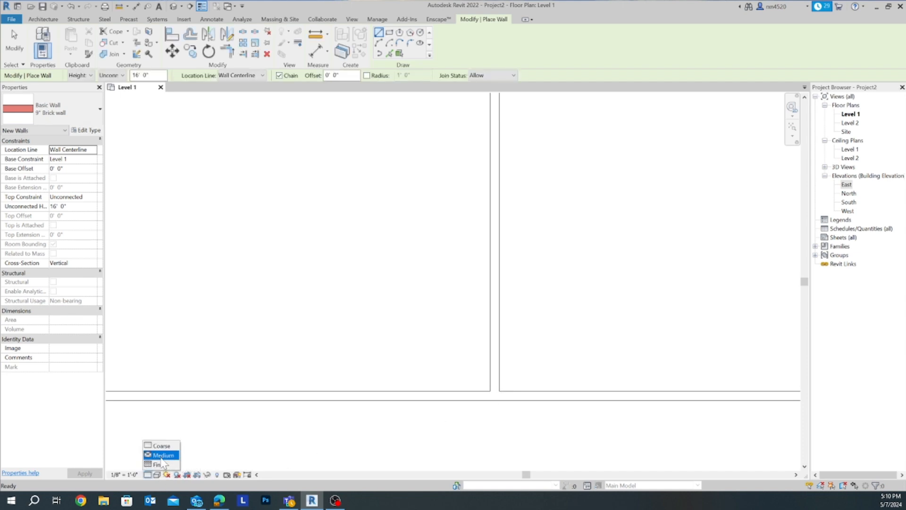
pyautogui.click(159, 465)
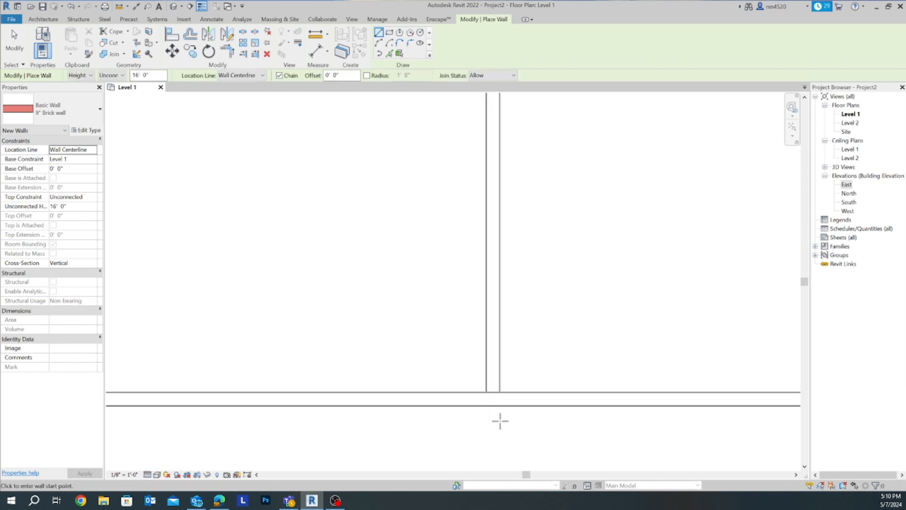
# Step: Examine how the brick and plaster layers meet where the partition joins the lower and upper outer walls
pyautogui.scroll(-1, 500, 419)
pyautogui.scroll(5, 502, 408)
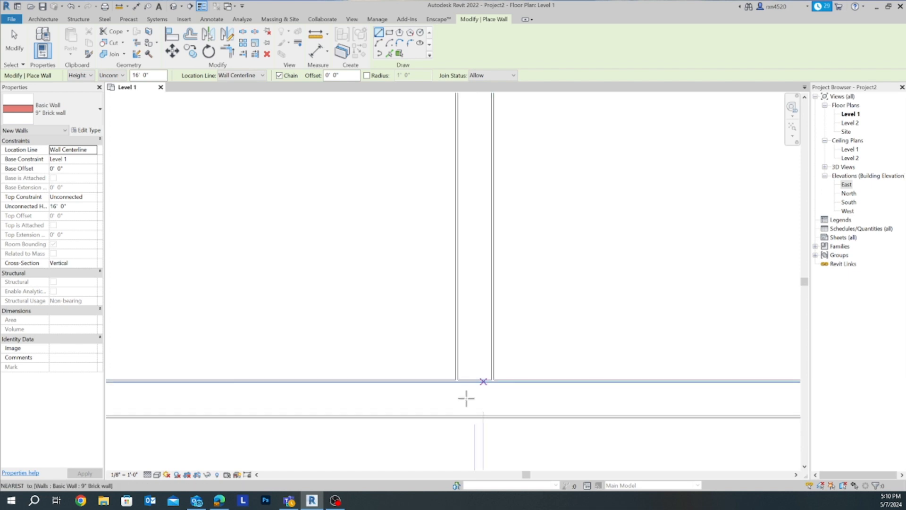
pyautogui.scroll(2, 469, 393)
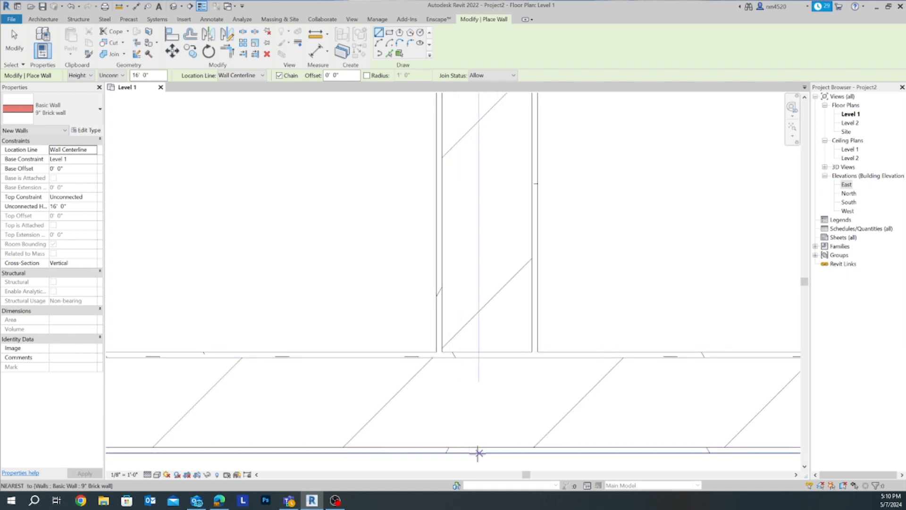
pyautogui.scroll(-3, 494, 402)
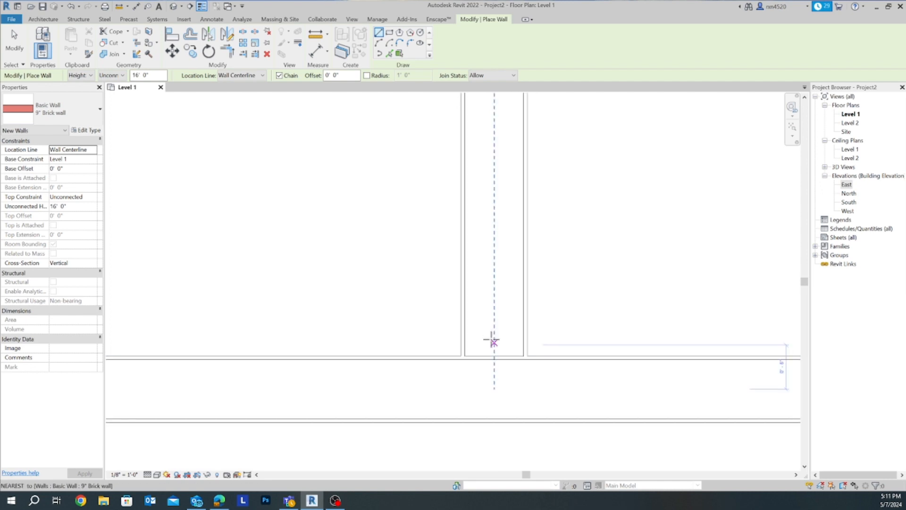
pyautogui.scroll(2, 489, 382)
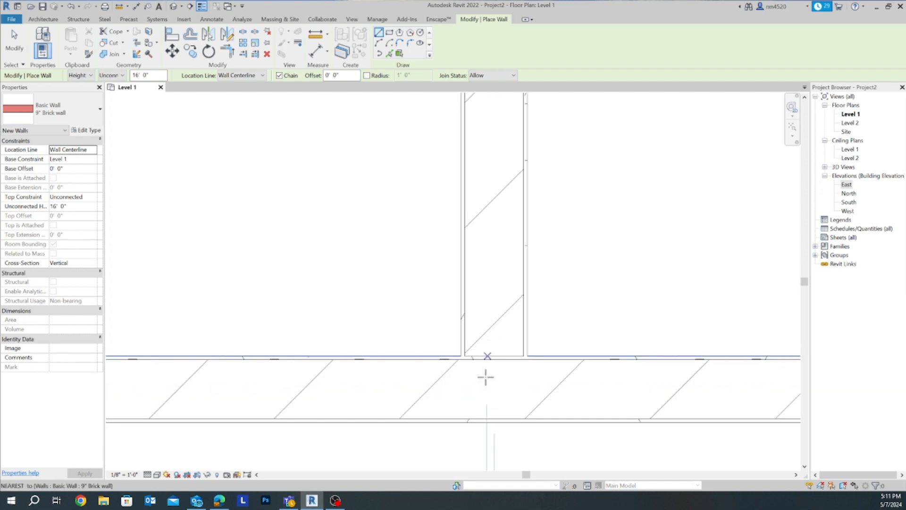
pyautogui.scroll(2, 484, 370)
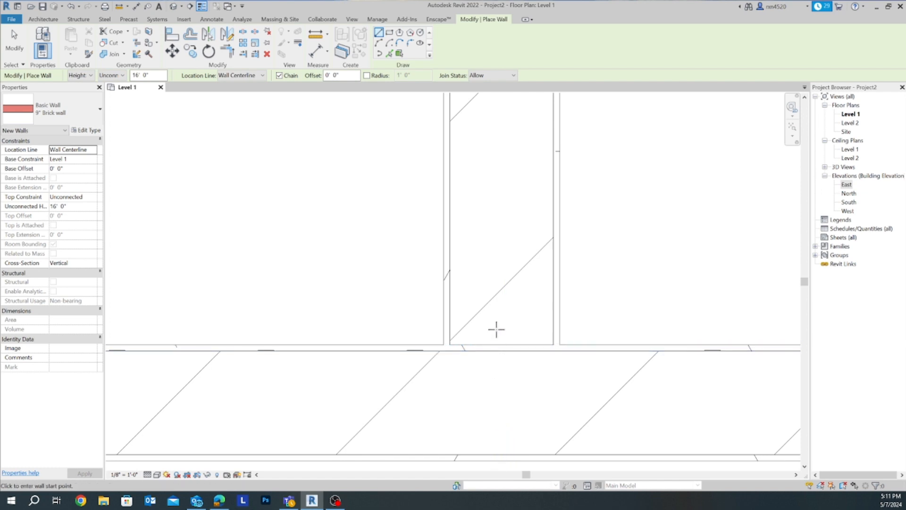
pyautogui.scroll(-2, 500, 365)
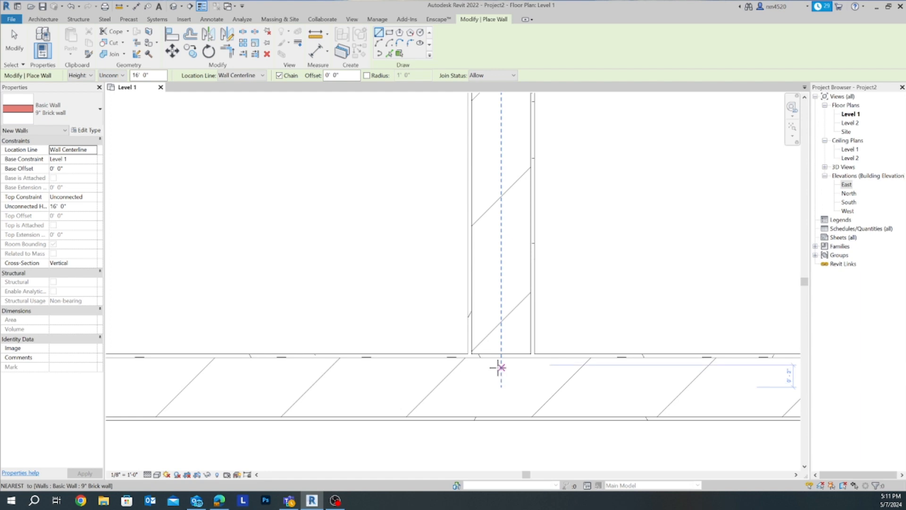
pyautogui.scroll(-2, 501, 367)
pyautogui.scroll(-5, 533, 292)
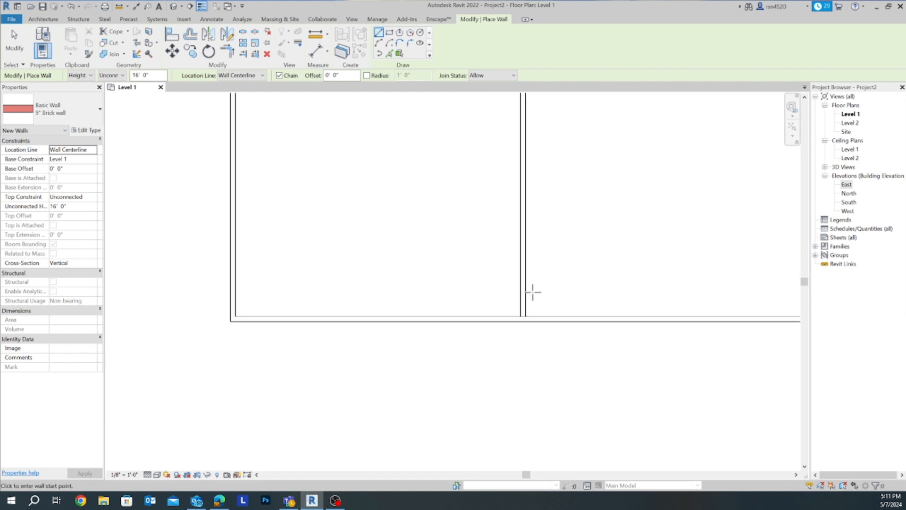
pyautogui.moveTo(533, 291); pyautogui.dragTo(510, 480, button='middle')
pyautogui.scroll(-1, 510, 316)
pyautogui.scroll(-1, 510, 316)
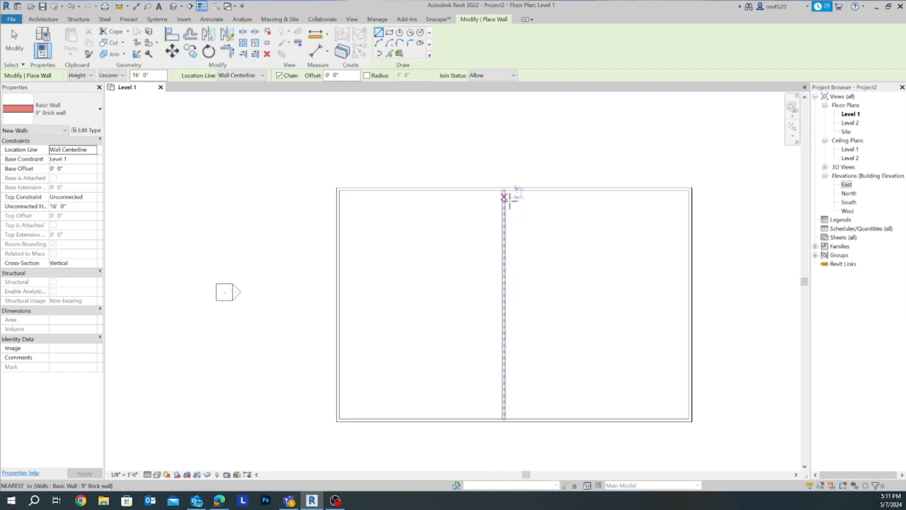
pyautogui.scroll(4, 512, 189)
pyautogui.scroll(3, 510, 184)
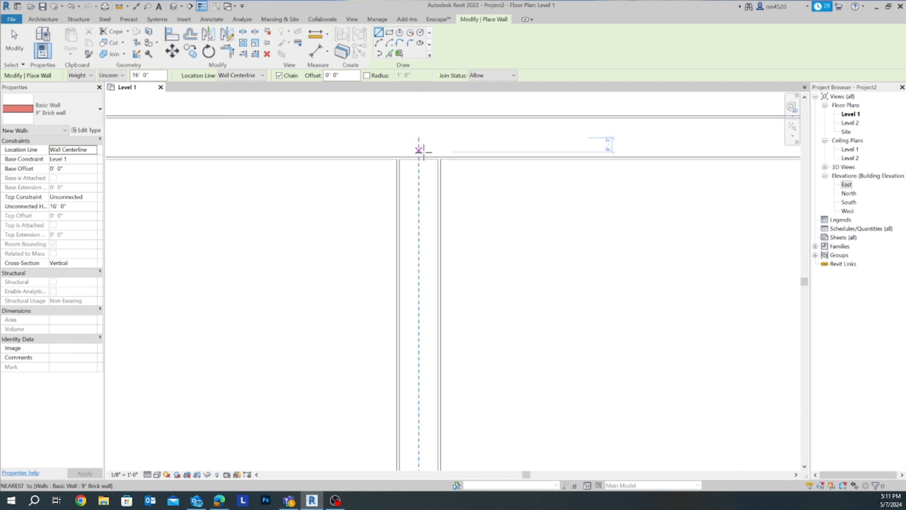
pyautogui.scroll(-5, 516, 298)
pyautogui.scroll(-1, 515, 298)
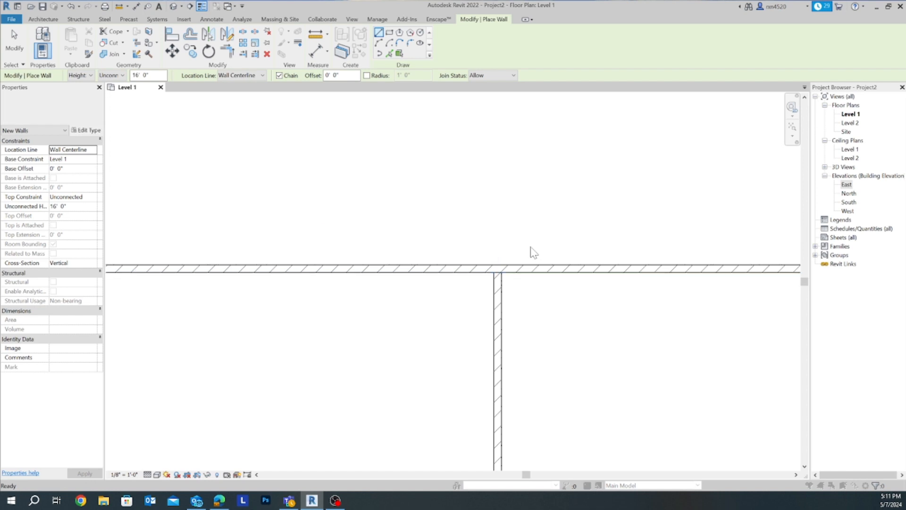
# Step: Edit the 9" Brick wall structure, moving both 1/2" Gypsum Wall Board layers outside the core boundaries so only Brick -Red stays inside
pyautogui.click(585, 221)
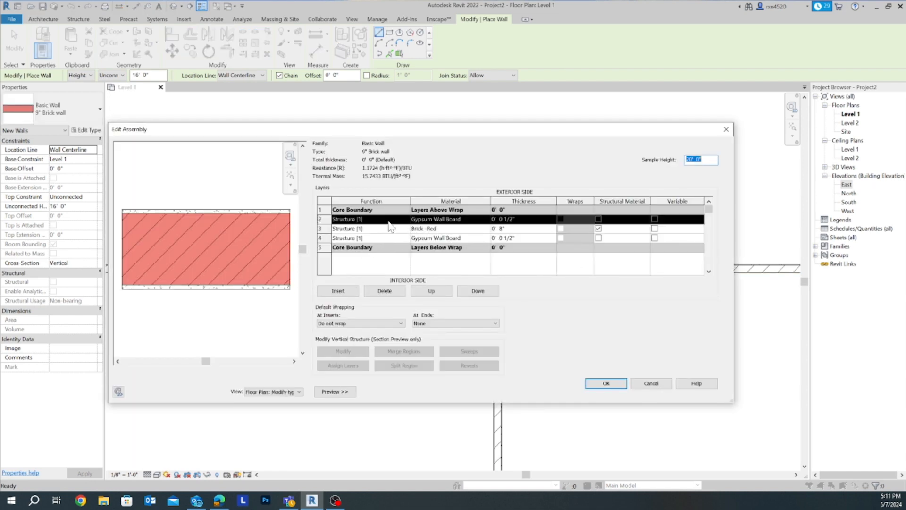
pyautogui.click(432, 291)
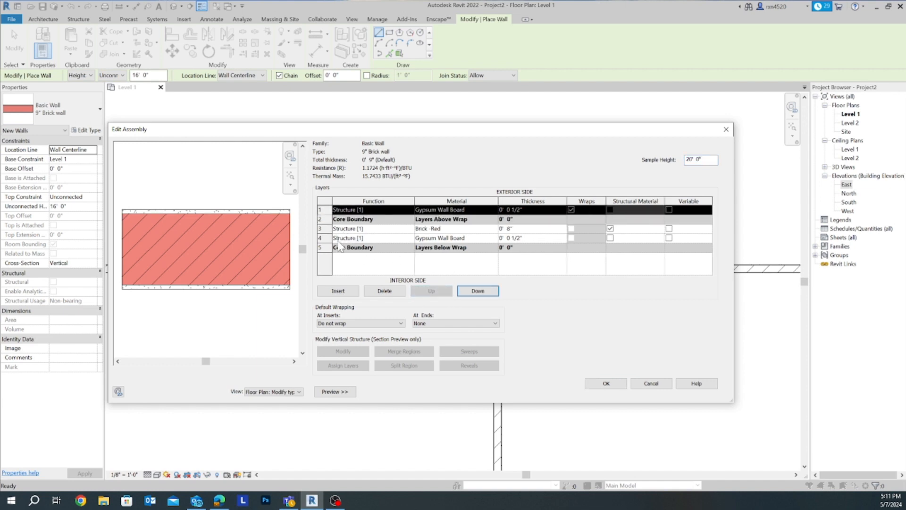
pyautogui.click(336, 238)
pyautogui.click(333, 238)
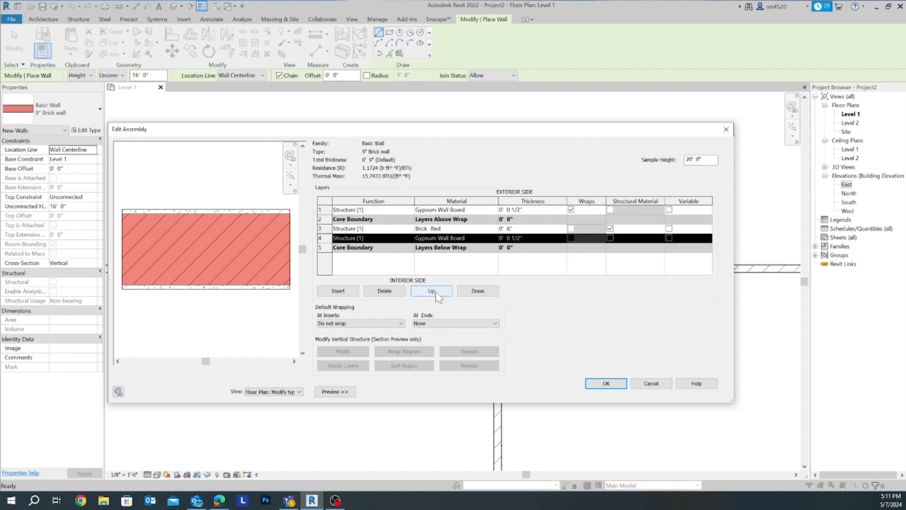
pyautogui.click(478, 290)
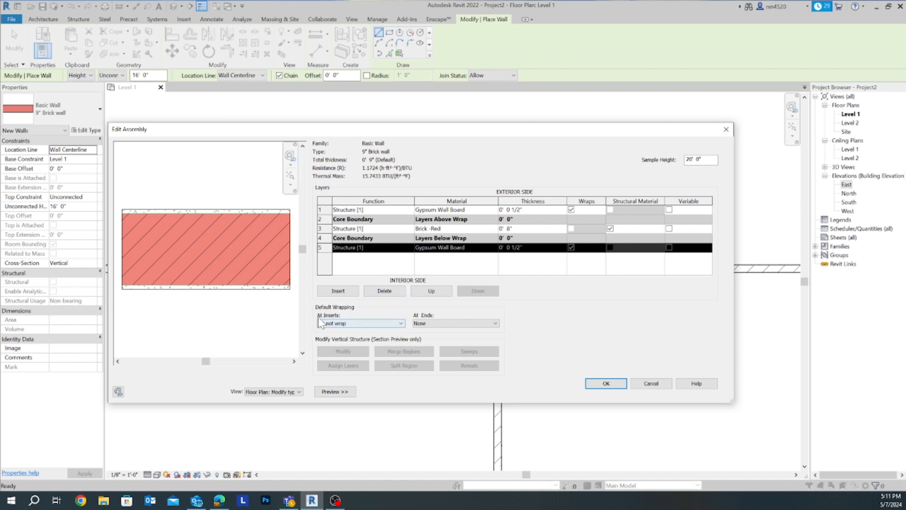
# Step: Set the default wrapping to Exterior at inserts and at ends, and accept the assembly and type changes
pyautogui.click(330, 324)
pyautogui.click(327, 336)
pyautogui.click(430, 325)
pyautogui.click(426, 338)
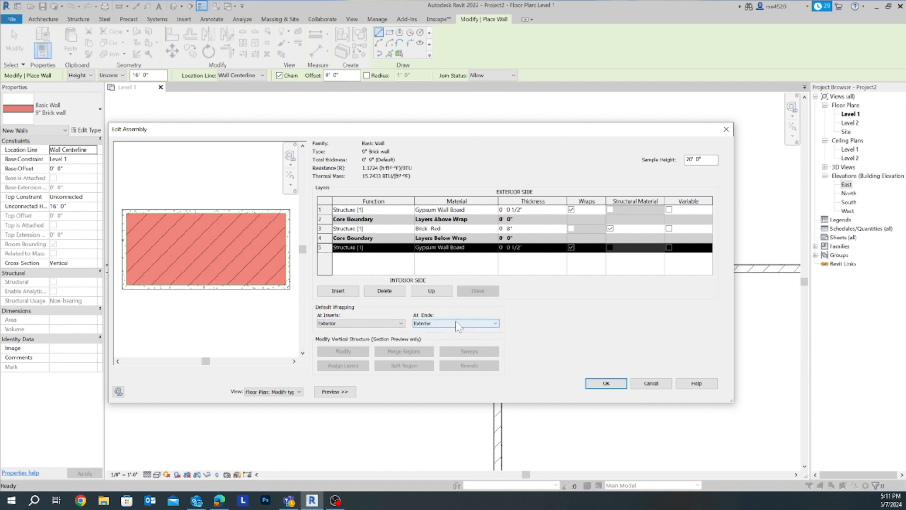
pyautogui.click(608, 383)
pyautogui.click(607, 389)
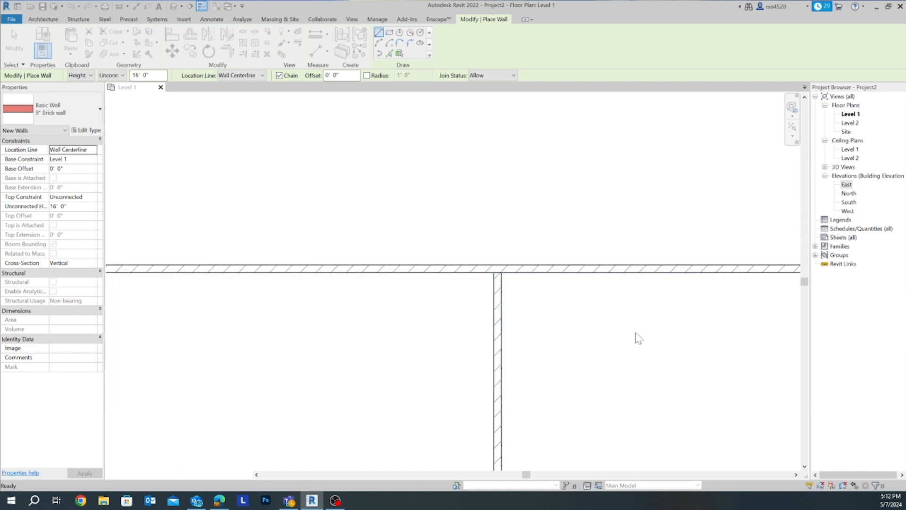
# Step: Inspect the partition's junctions with the outer walls and the whole layout using the revised layer structure
pyautogui.scroll(5, 519, 273)
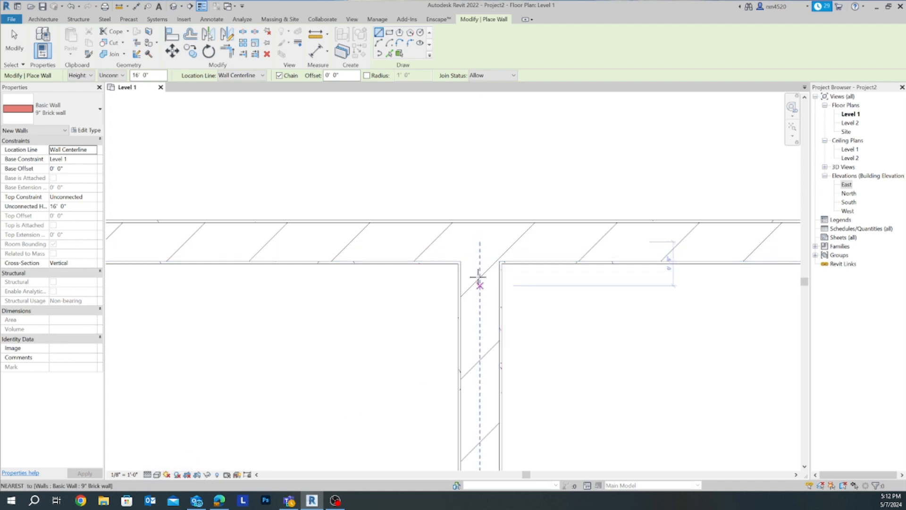
pyautogui.scroll(-2, 528, 331)
pyautogui.scroll(-2, 529, 331)
pyautogui.moveTo(529, 332); pyautogui.dragTo(491, 33, button='middle')
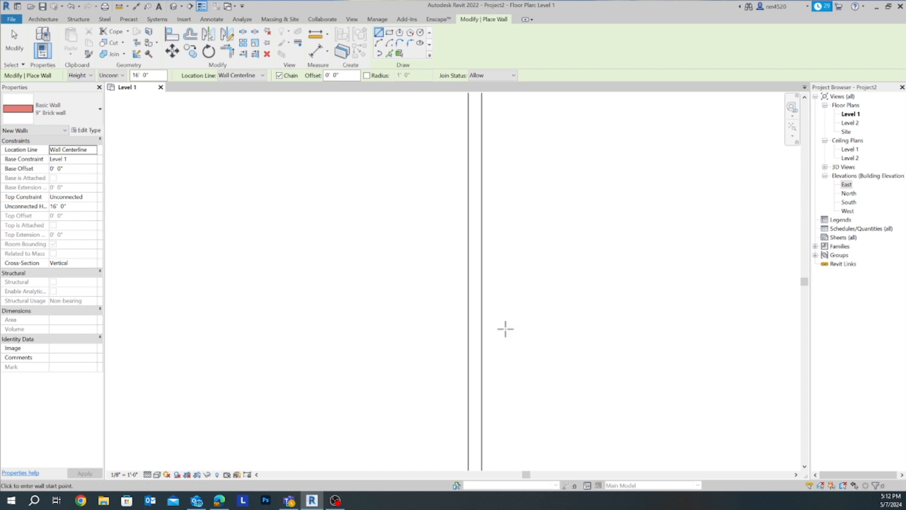
pyautogui.scroll(-2, 505, 329)
pyautogui.scroll(-3, 506, 352)
pyautogui.moveTo(507, 352); pyautogui.dragTo(525, 96, button='middle')
pyautogui.scroll(5, 486, 274)
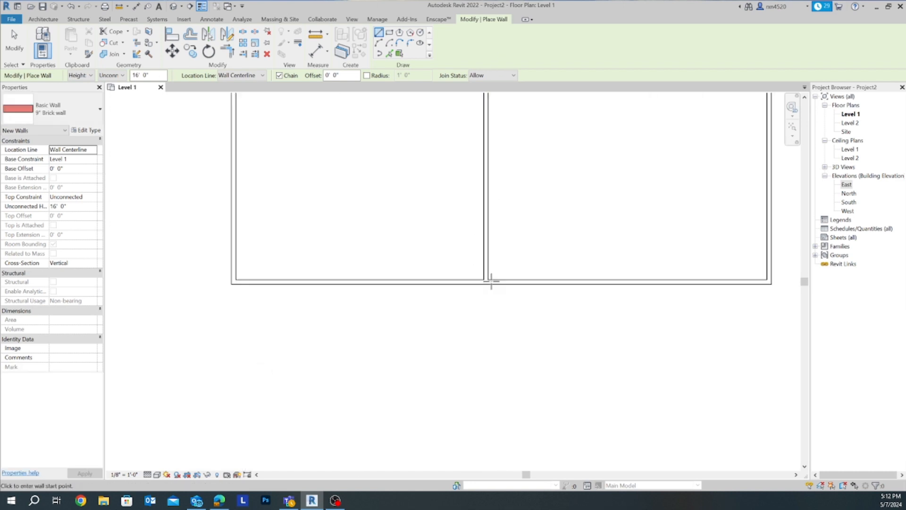
pyautogui.scroll(-5, 477, 272)
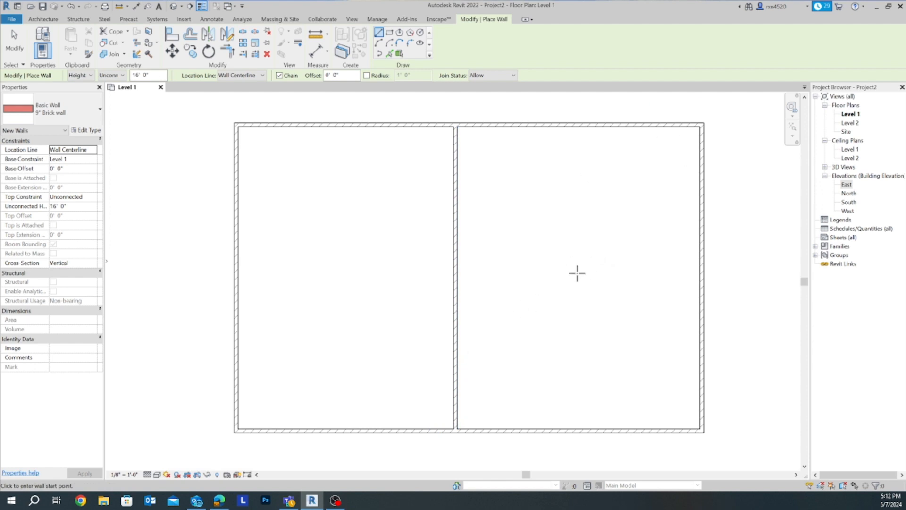
pyautogui.scroll(-2, 564, 256)
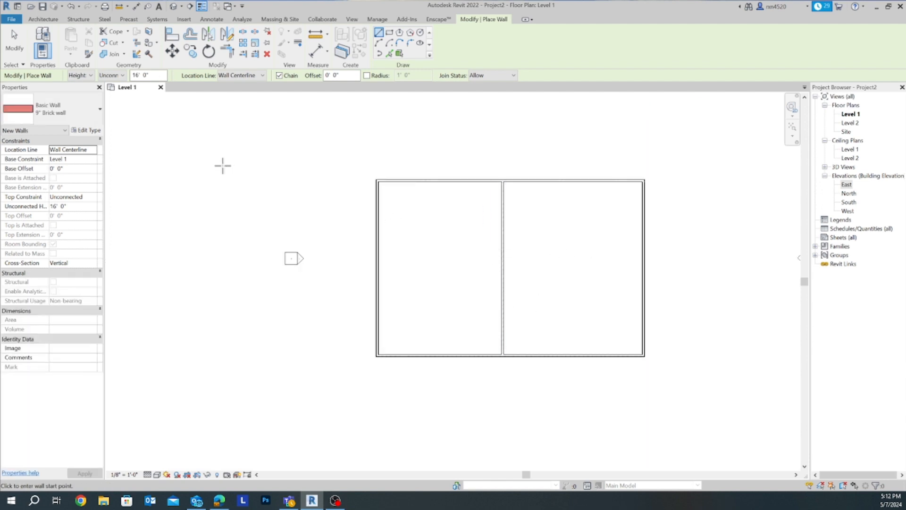